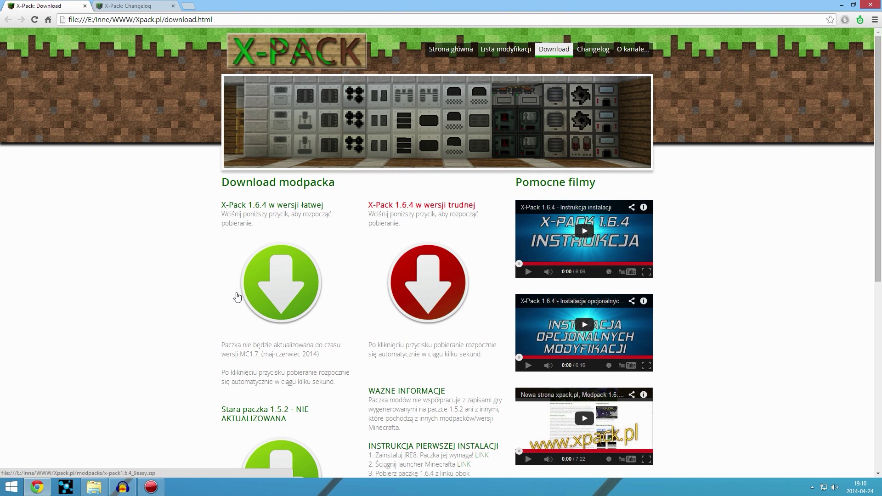
Look over the modpack download page and bring up the save prompt for the hard X-Pack 1.6.4 version, dismissing it without saving.
scroll(191, 246, down, 4)
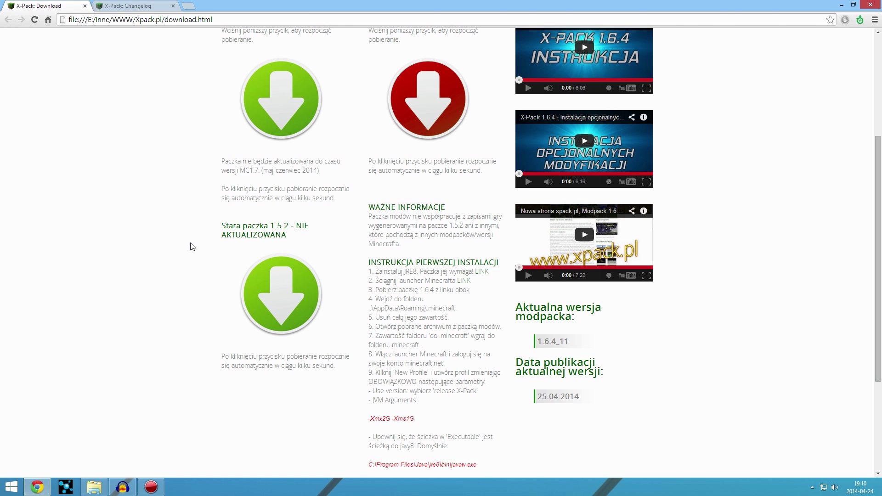
scroll(192, 248, down, 3)
scroll(202, 266, up, 6)
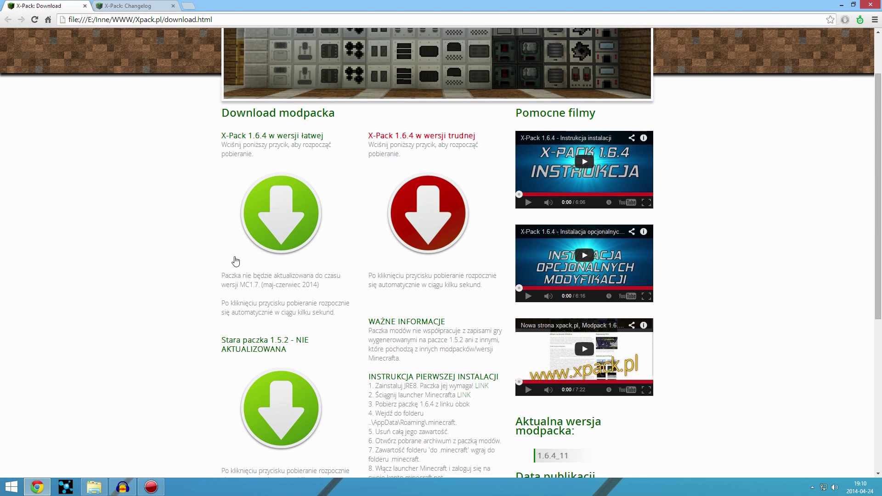
click(426, 231)
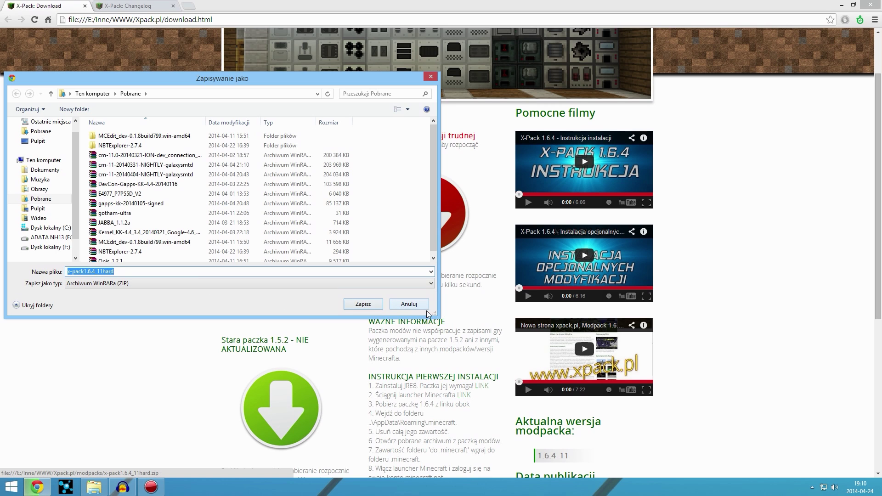
click(410, 304)
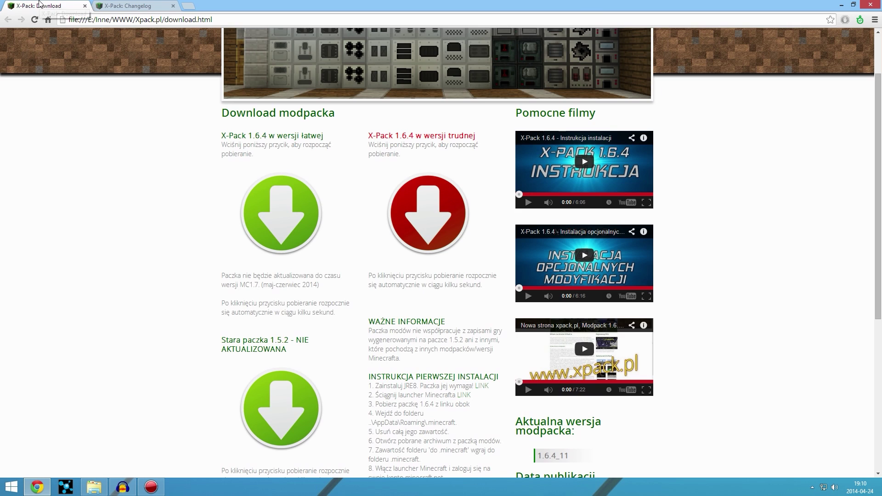
Close the download page and shrink the X-Pack changelog window to a narrow strip beside the desktop files.
key(ctrl+w)
key(super+Right)
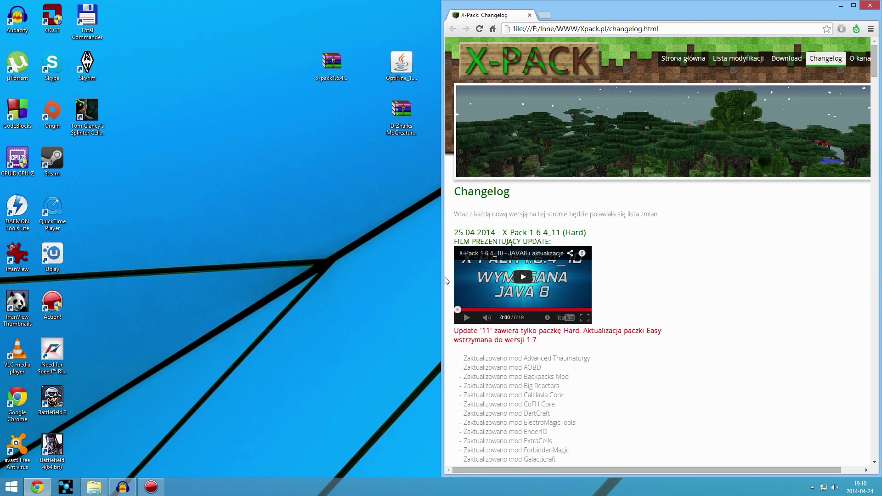
drag(444, 277, 633, 277)
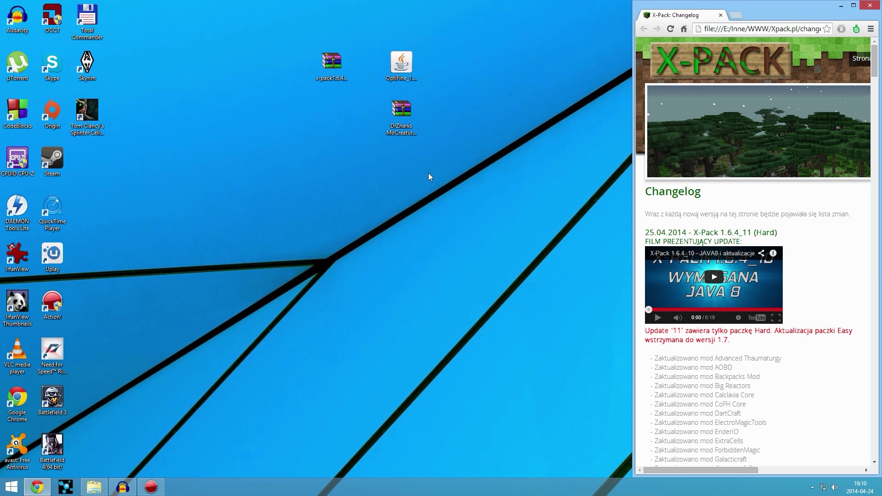
Check the full names of the DrZharks MoCreatures archive and the OptiFine file on the desktop.
click(410, 115)
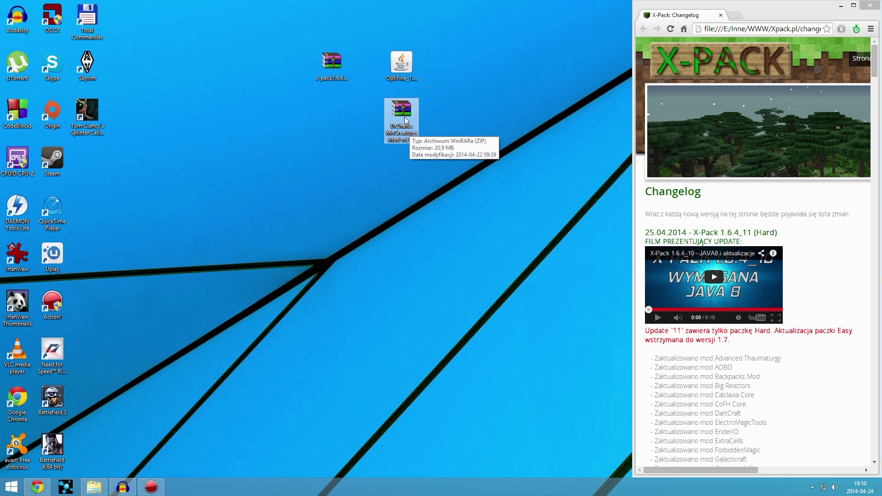
click(396, 69)
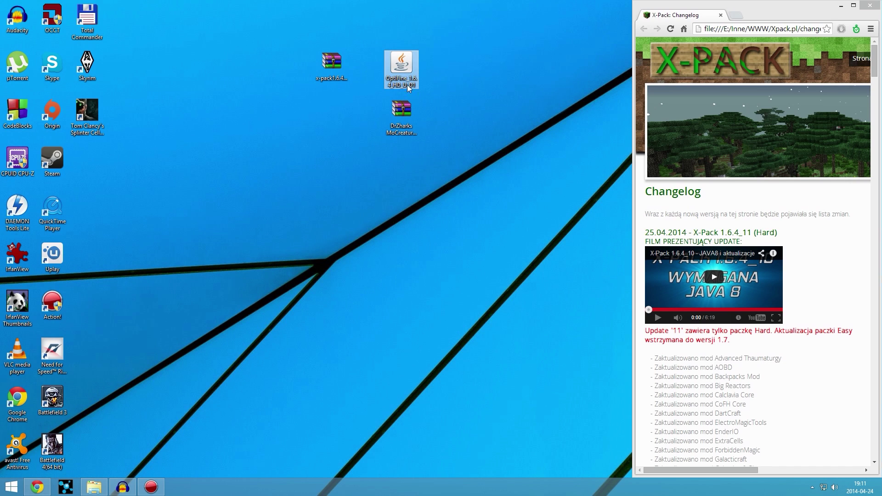
click(370, 128)
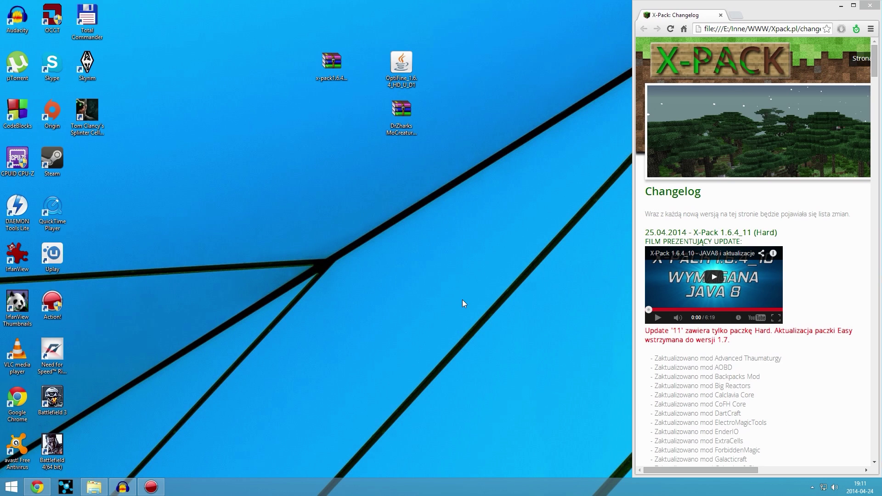
Open the .minecraft folder and delete everything in it except the saves, screenshots and stats folders and the options and optionsof files.
click(868, 3)
double_click(853, 18)
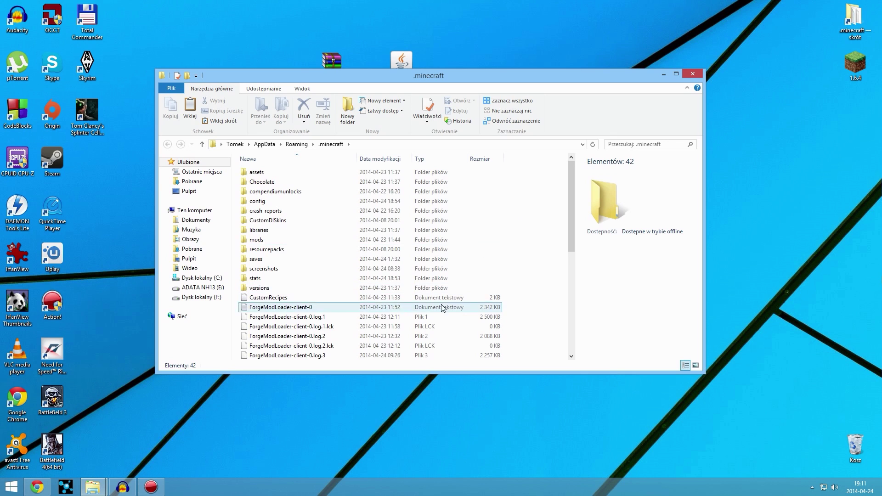
drag(518, 297, 246, 495)
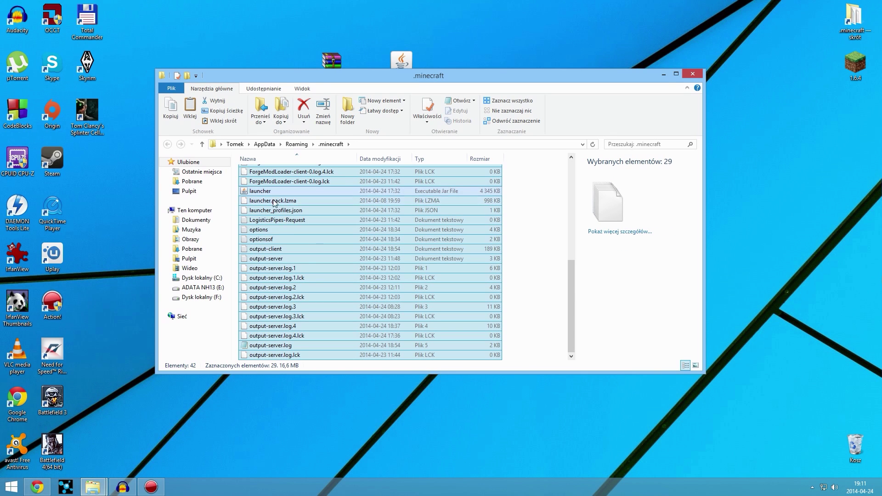
ctrl+click(258, 229)
ctrl+click(271, 239)
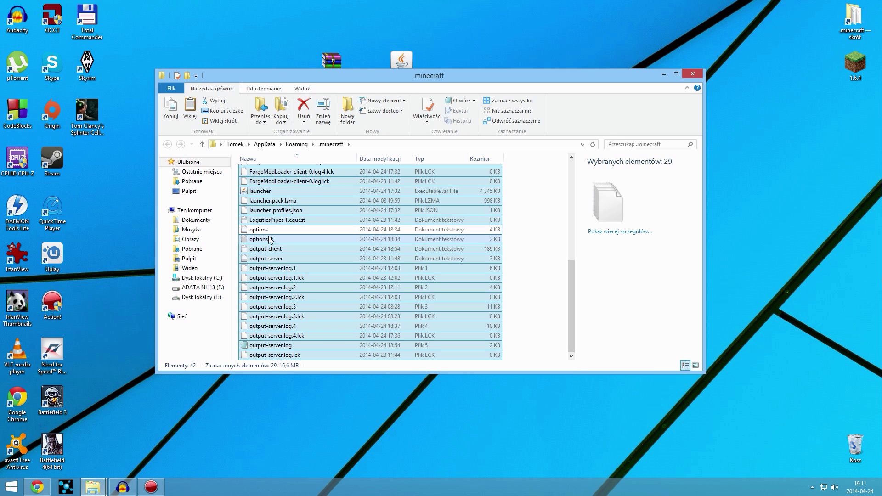
drag(571, 301, 574, 202)
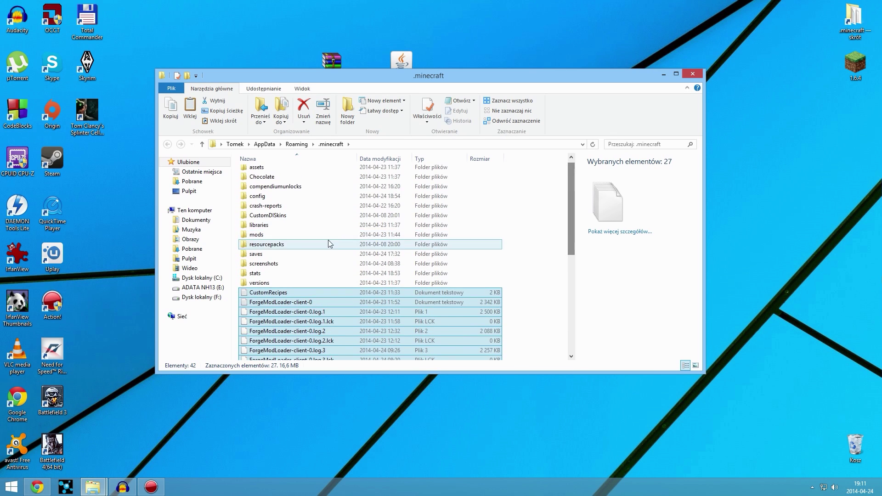
ctrl+click(279, 275)
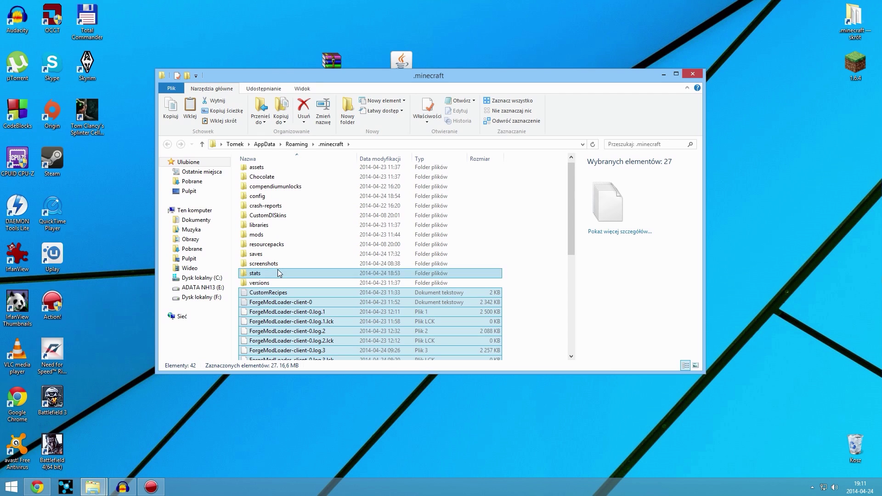
ctrl+click(271, 264)
ctrl+click(272, 273)
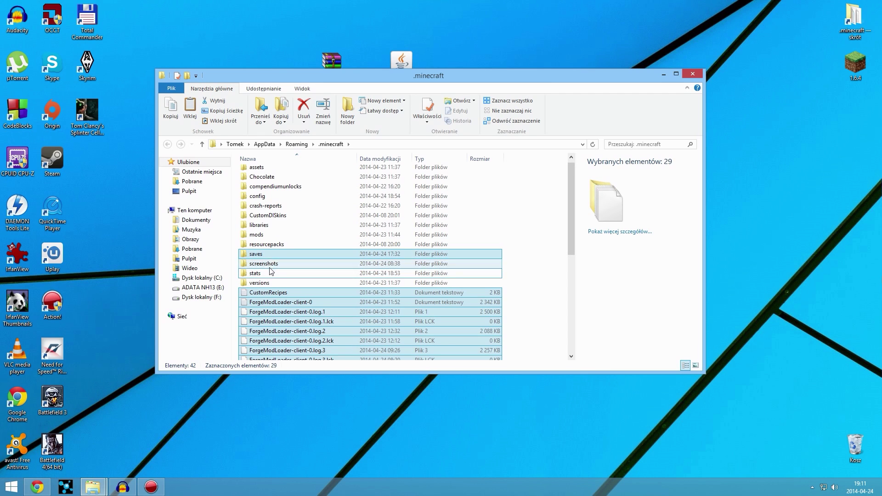
ctrl+click(271, 254)
ctrl+click(272, 244)
ctrl+click(270, 234)
ctrl+click(270, 225)
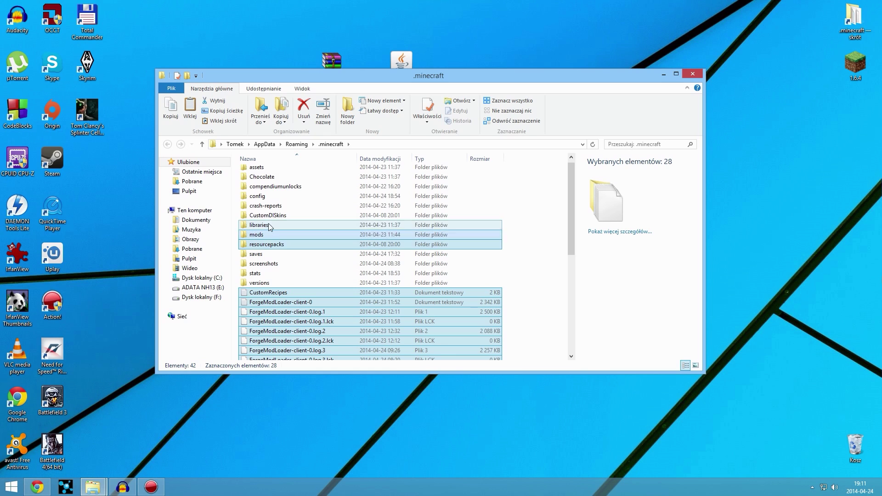
ctrl+click(269, 215)
ctrl+click(269, 206)
ctrl+click(268, 196)
ctrl+click(268, 186)
ctrl+click(267, 177)
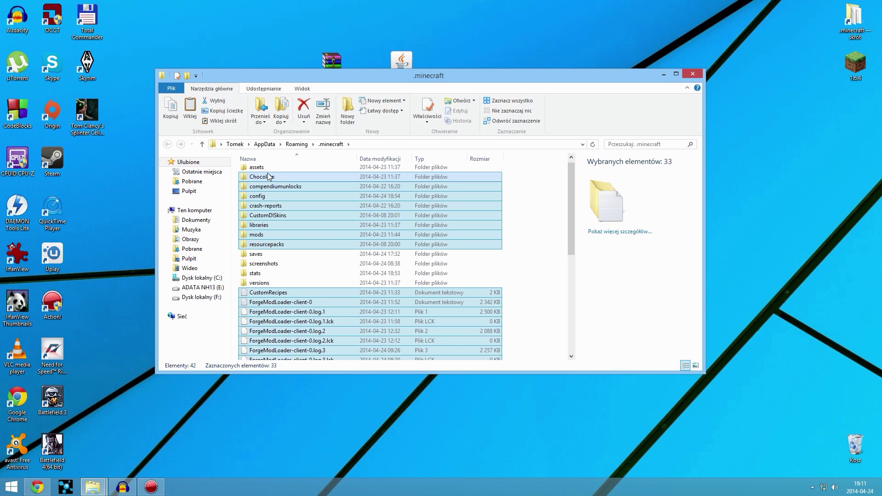
ctrl+click(267, 167)
ctrl+click(277, 260)
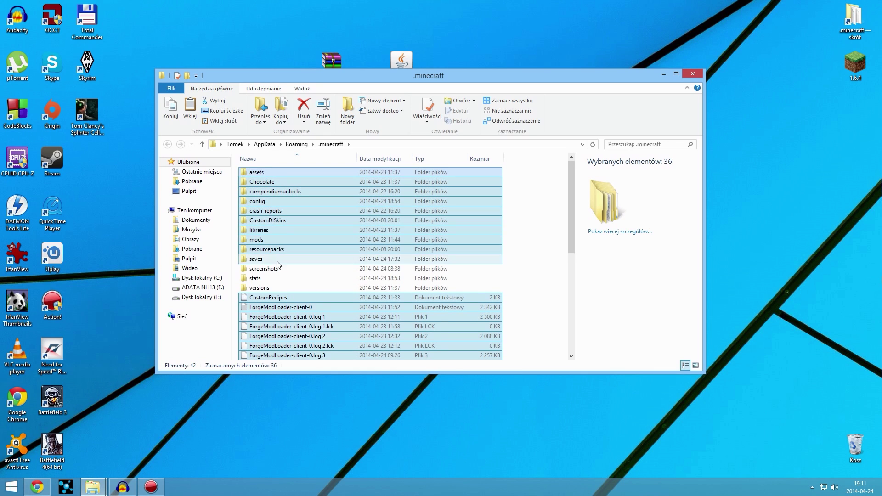
ctrl+click(271, 287)
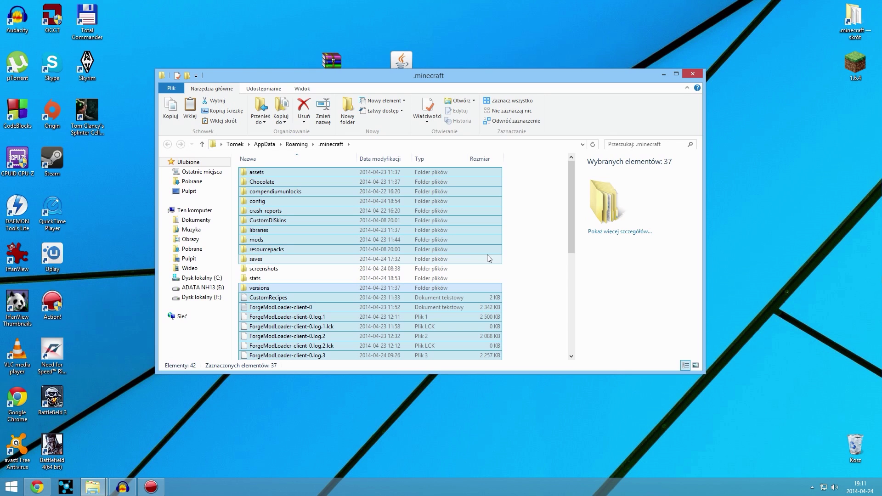
key(Delete)
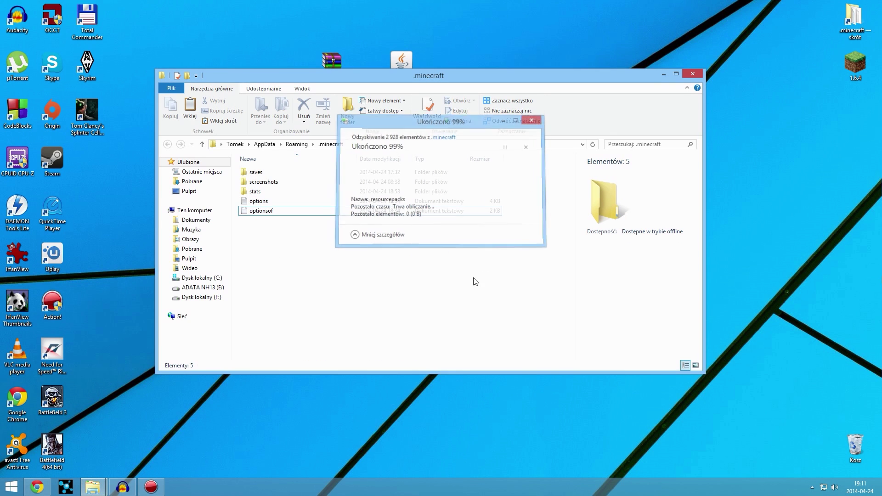
Copy the entire contents of the "do .minecraft" folder in x-pack1.6.4_11hard.zip into the .minecraft folder.
drag(357, 73, 615, 160)
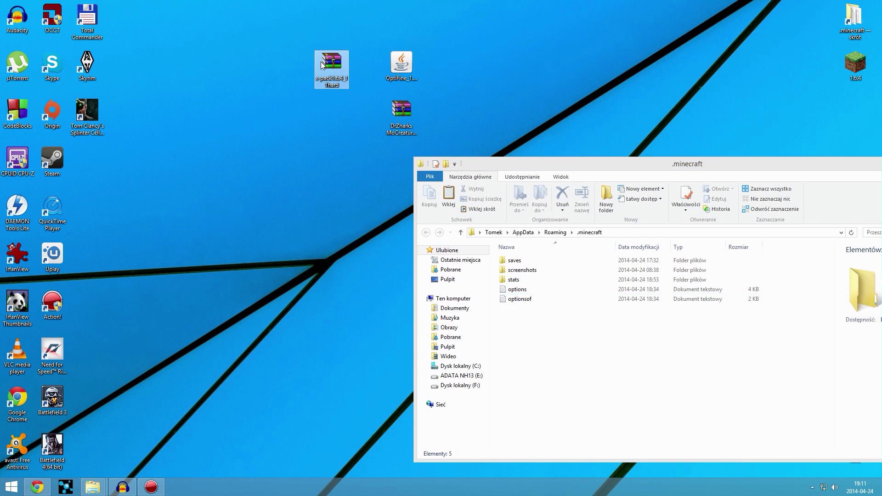
double_click(324, 62)
double_click(169, 282)
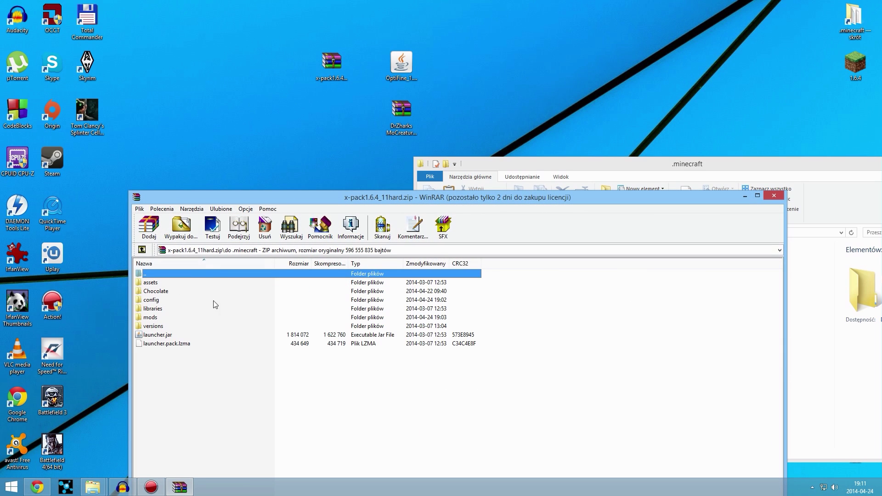
drag(236, 375, 802, 329)
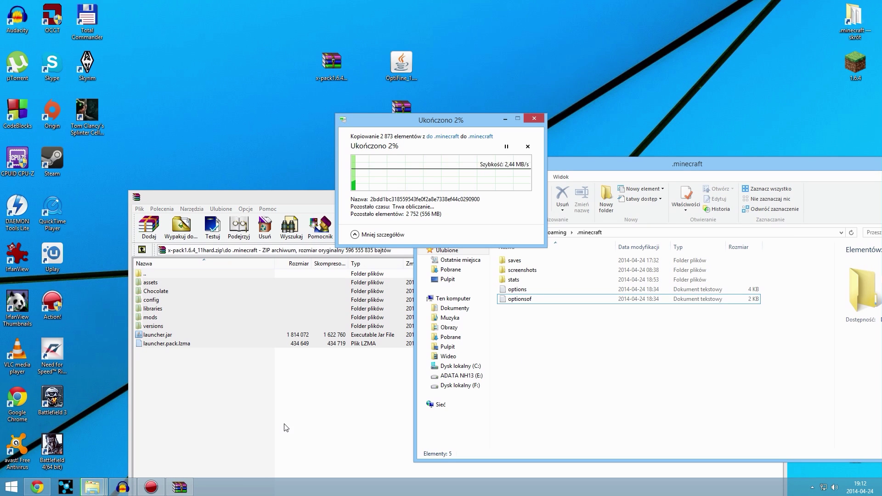
Bring back the changelog and review the list of mods updated in X-Pack 1.6.4_11 (Hard).
click(37, 487)
scroll(754, 359, down, 3)
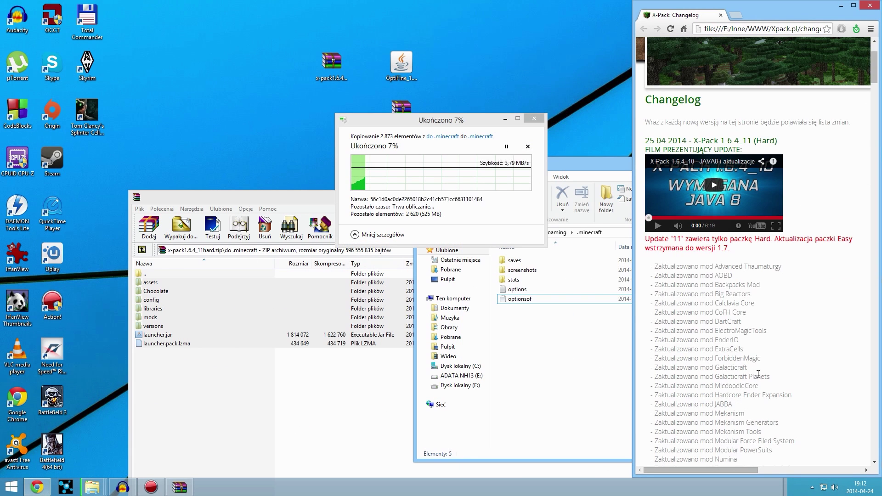
scroll(757, 352, down, 2)
scroll(758, 348, down, 1)
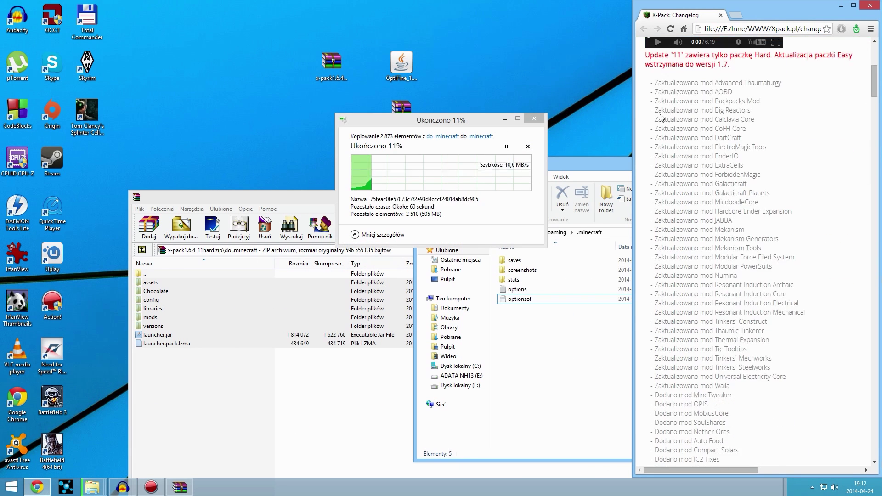
drag(671, 83, 789, 377)
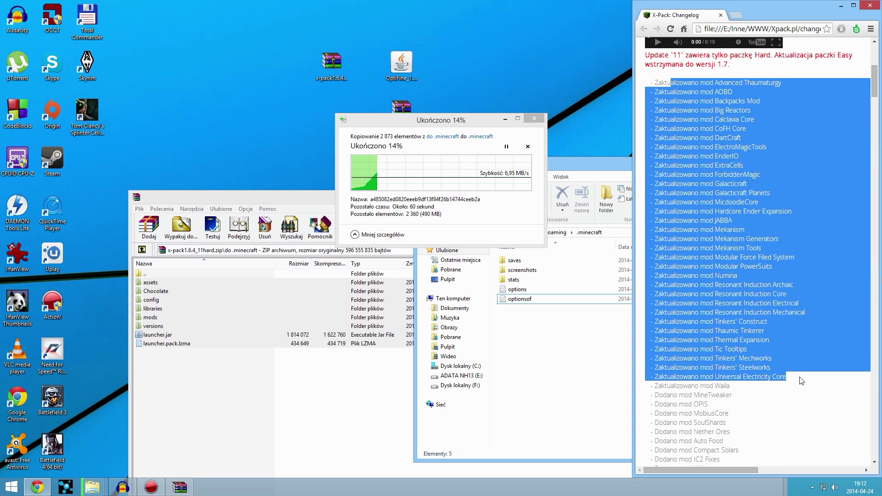
click(737, 315)
Review the changelog's list of added mods, examining the MineTweaker, MobiusCore and SoulShards entries.
scroll(741, 317, down, 4)
scroll(740, 317, down, 2)
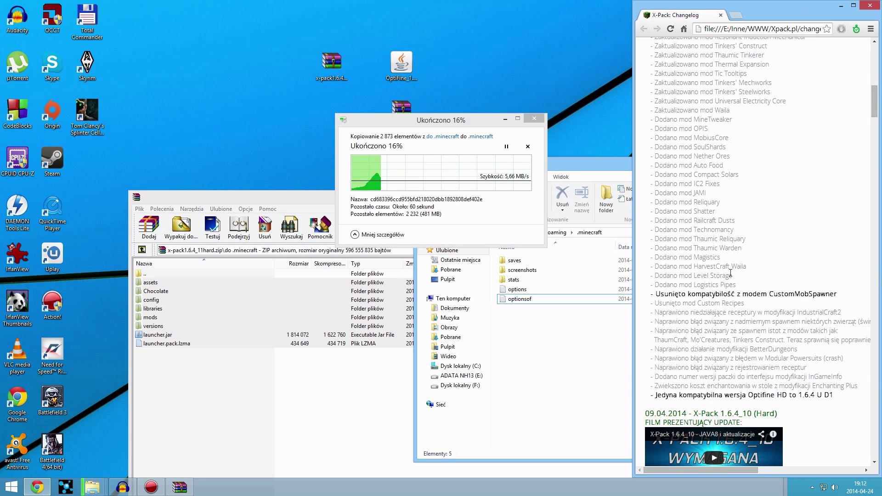
double_click(699, 120)
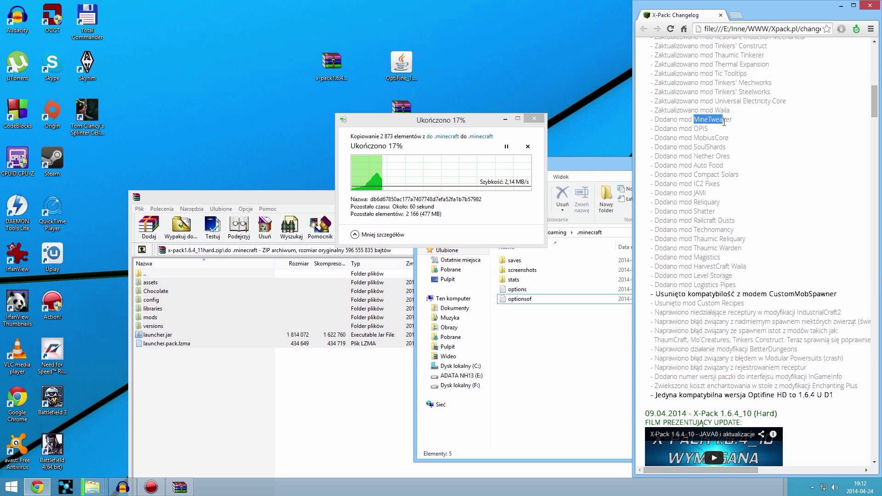
click(716, 121)
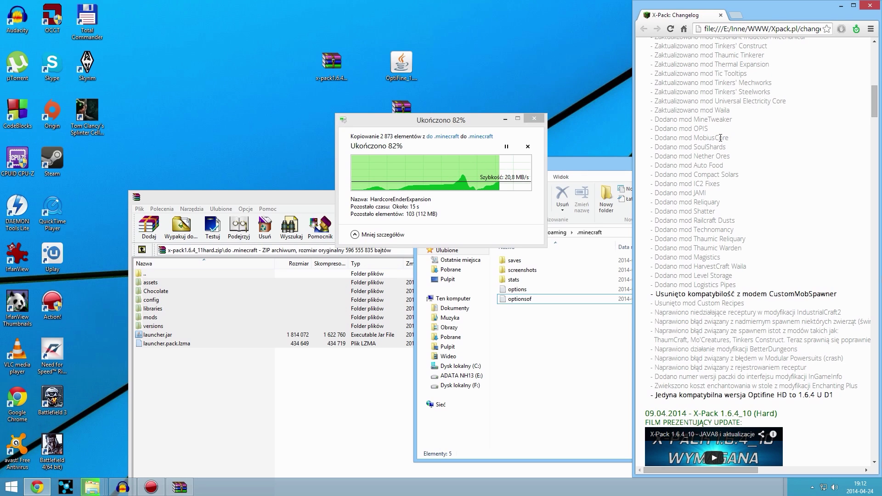
drag(734, 141, 704, 134)
click(698, 136)
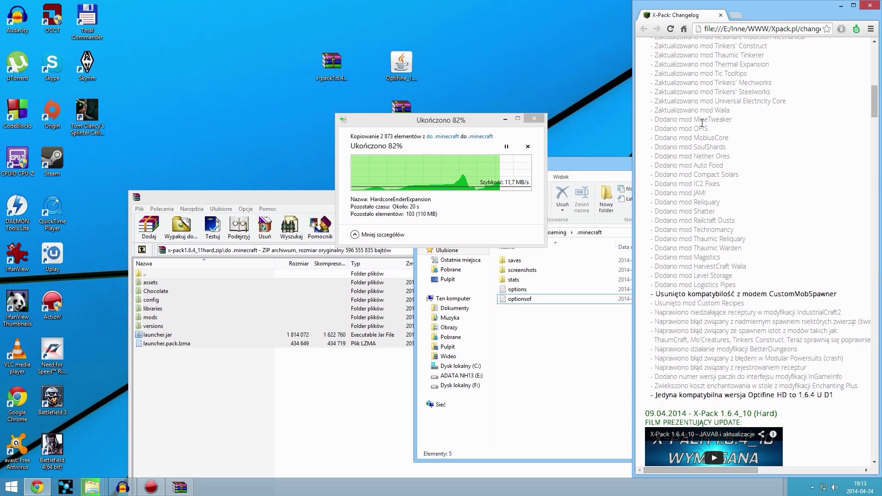
drag(713, 148, 719, 147)
click(712, 147)
click(716, 147)
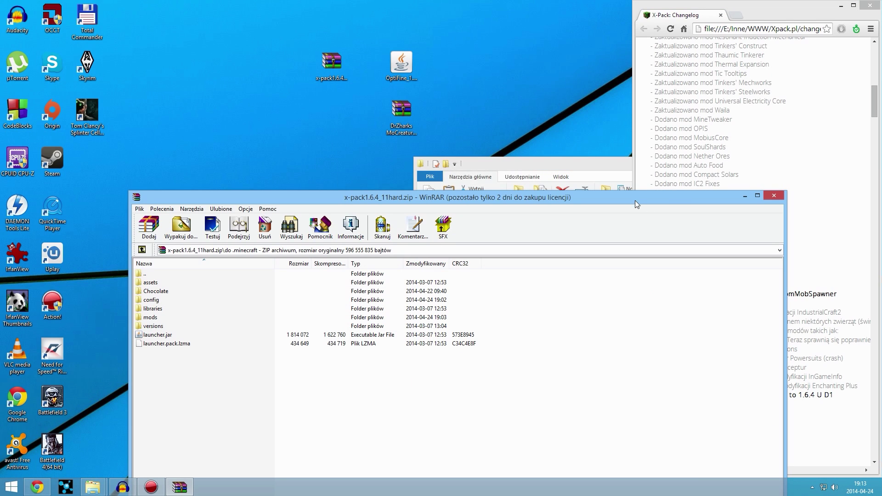
Close the modpack archive and the .minecraft folder, and move the changelog window toward the middle of the desktop.
drag(633, 196, 637, 235)
key(alt+F4)
drag(598, 166, 229, 166)
click(577, 162)
drag(736, 15, 591, 92)
Run the 1.6.4 Minecraft launcher from the desktop and log in with the account username and password.
double_click(848, 68)
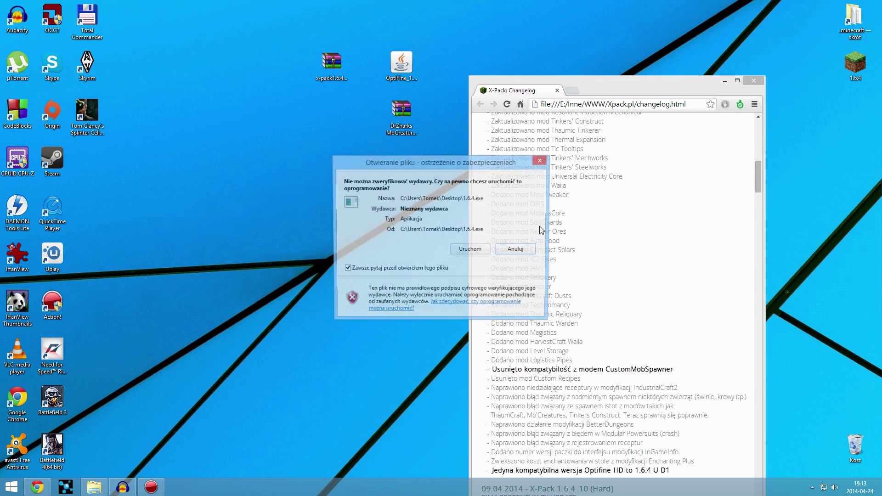
click(467, 252)
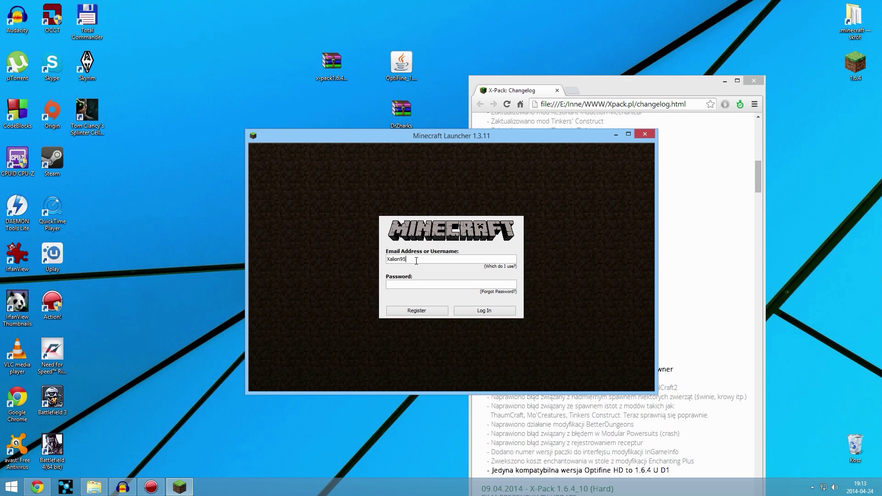
text(********)
key(Return)
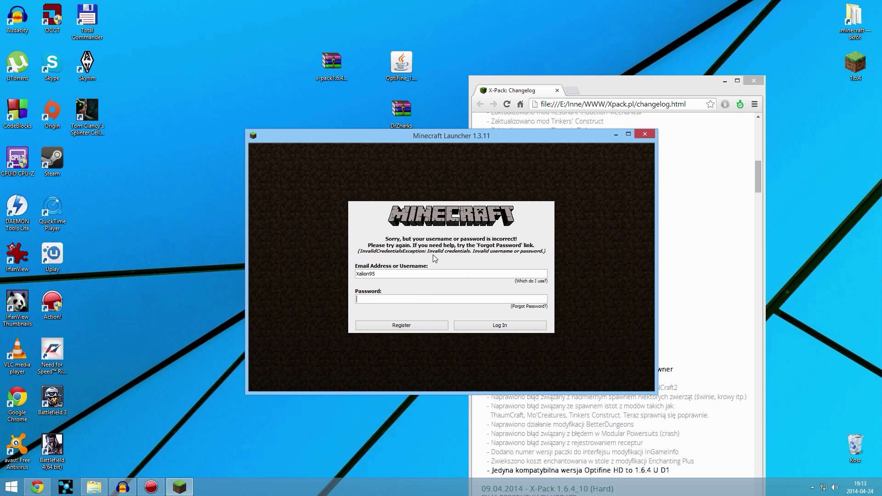
text(**********)
key(Return)
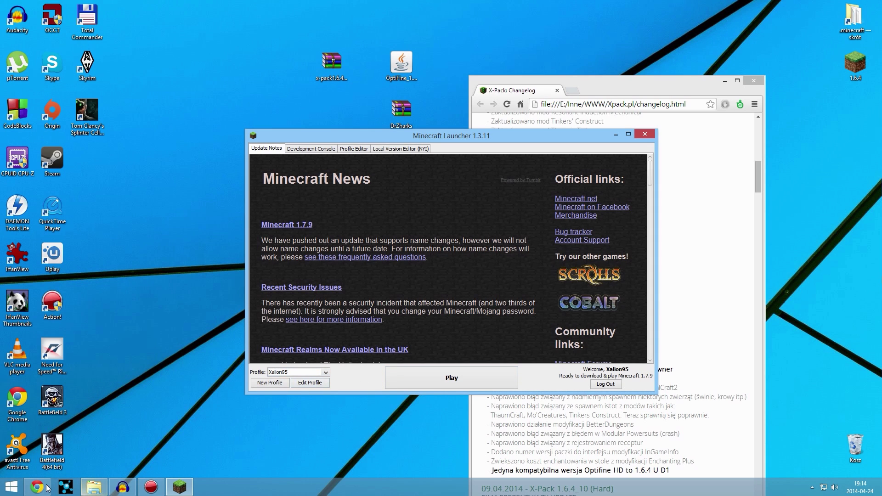
click(605, 90)
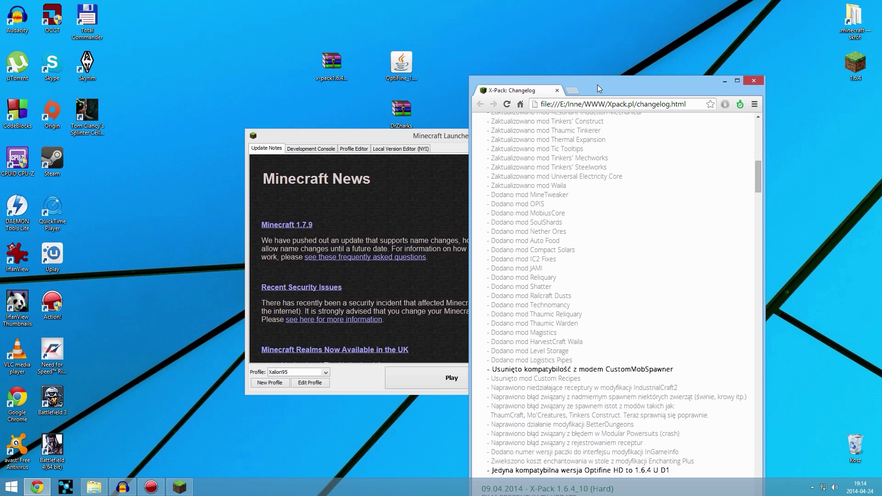
click(572, 91)
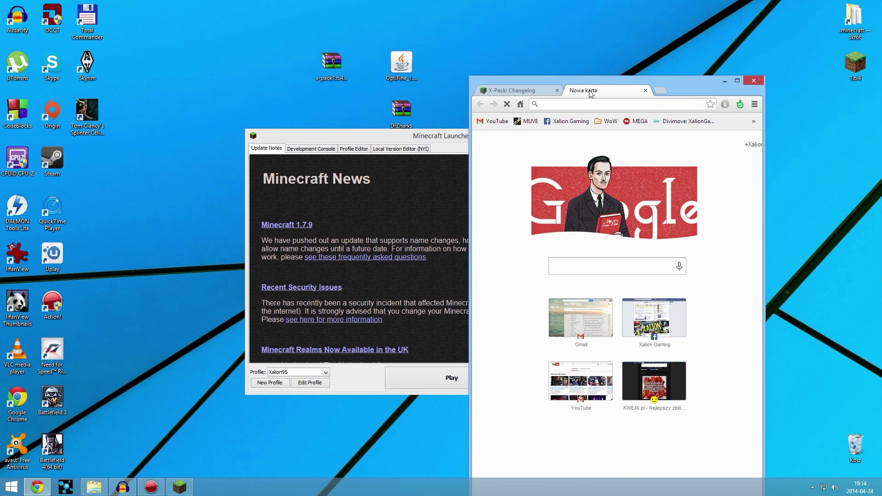
middle_click(591, 92)
Open PRZECZYTAJ!.txt from the X-Pack archive on the desktop and copy the JVM arguments -Xmx2G -Xms1G from the installation instructions.
double_click(331, 64)
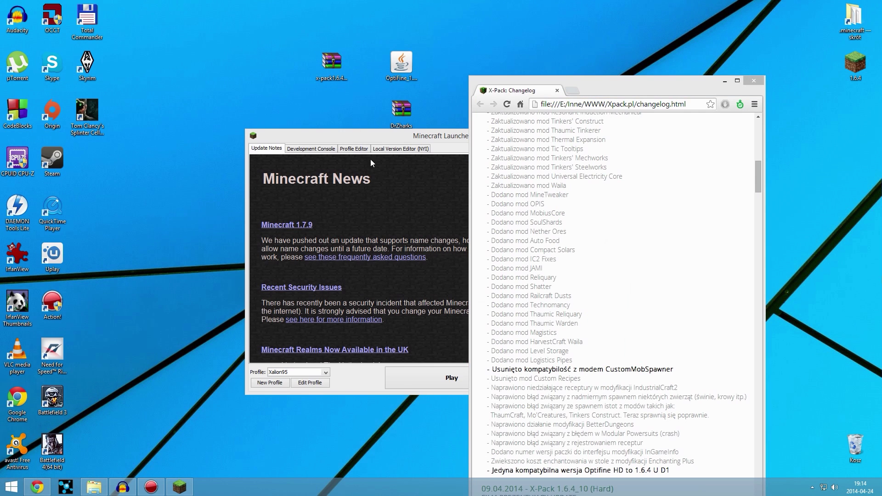
click(33, 335)
double_click(33, 335)
scroll(143, 323, down, 10)
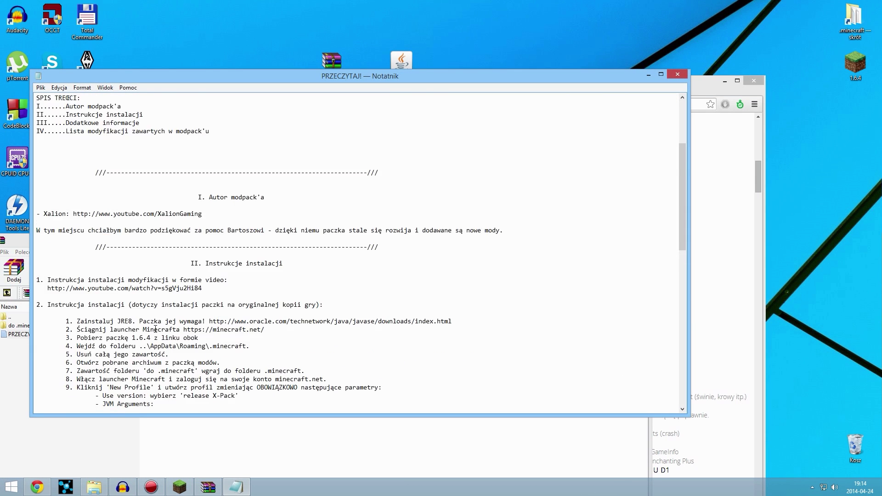
drag(173, 296, 124, 299)
key(ctrl+c)
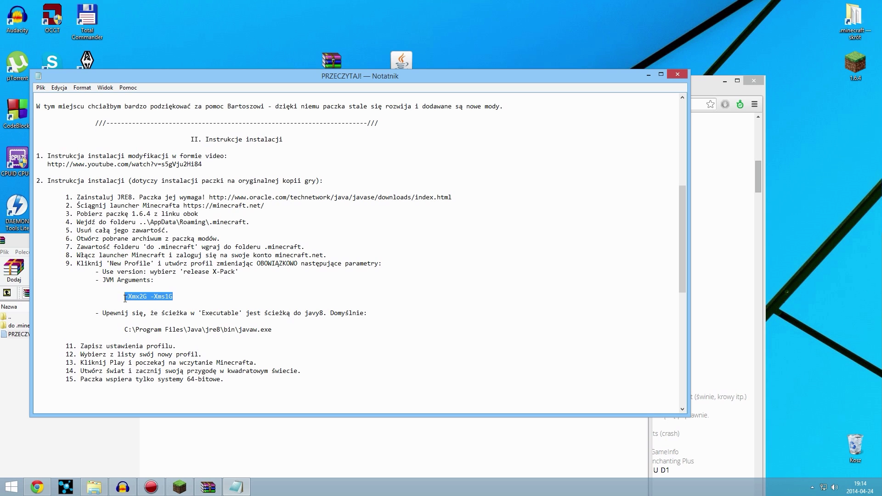
Close the instructions file and the X-Pack archive.
click(676, 74)
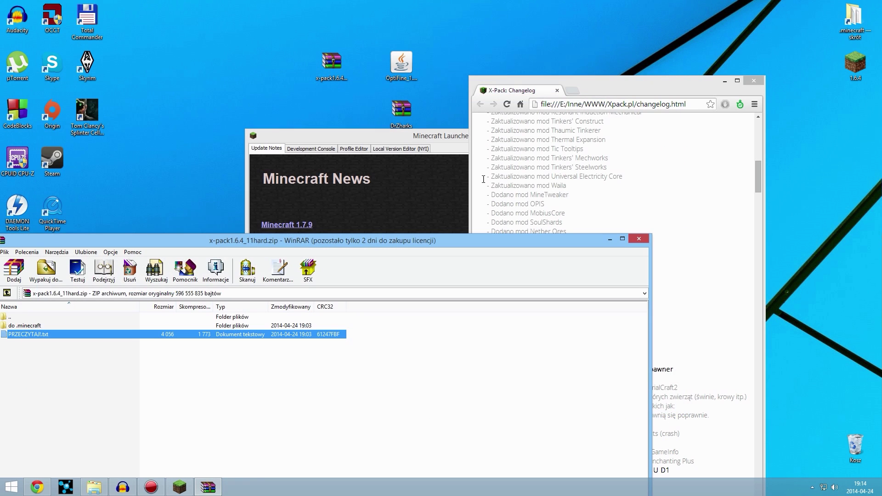
drag(154, 241, 345, 169)
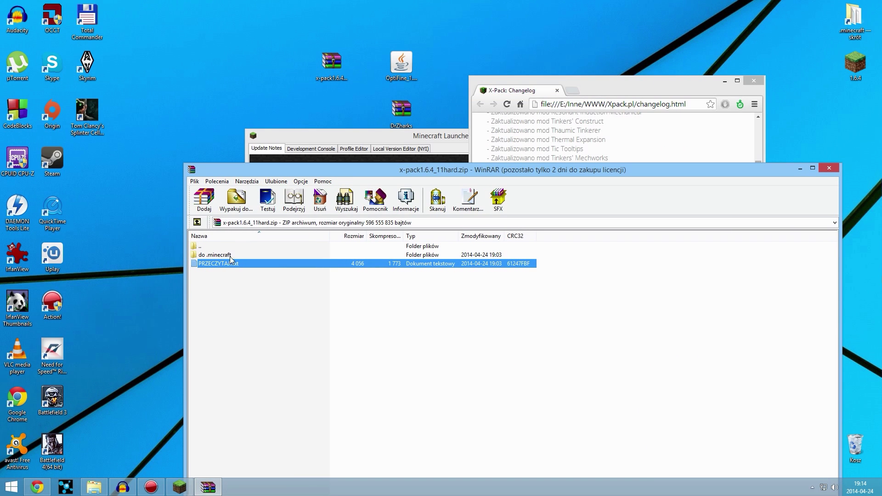
click(827, 168)
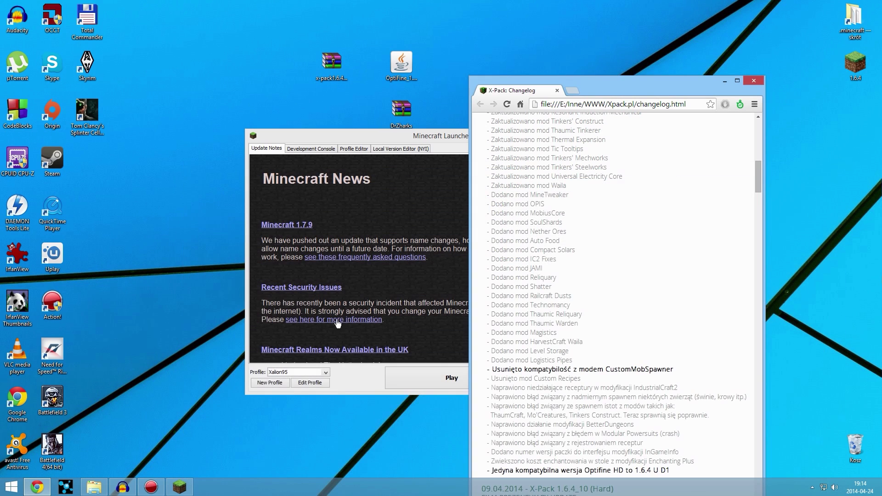
Edit the current launcher profile and set a custom game resolution of 1280 x 720.
click(311, 384)
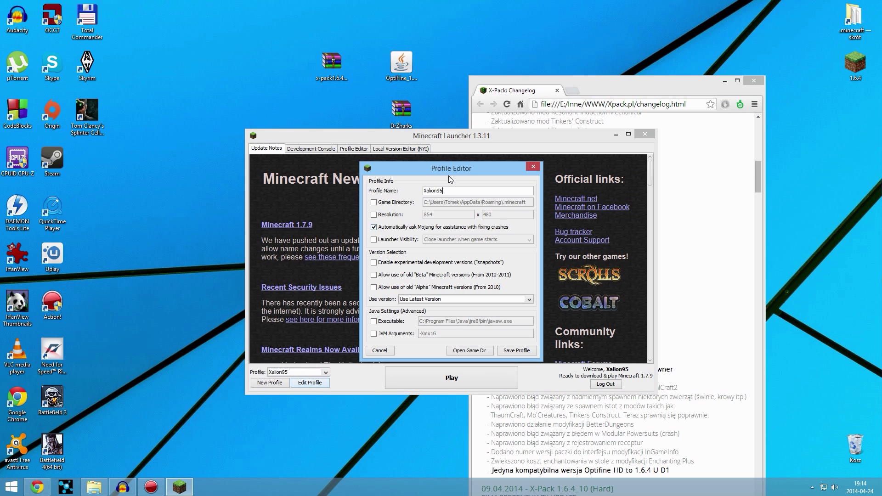
click(374, 214)
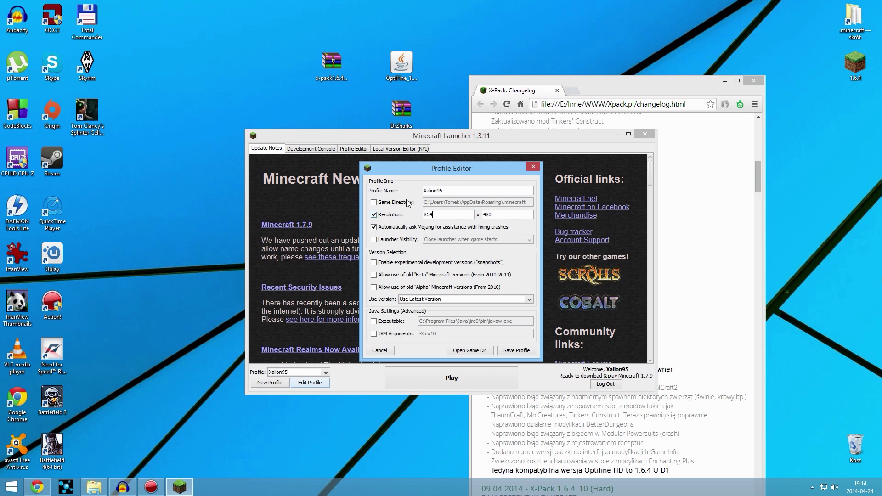
key(BackSpace)
key(BackSpace)
key(BackSpace)
text(1280)
key(BackSpace)
key(BackSpace)
key(BackSpace)
text(720)
key(Tab)
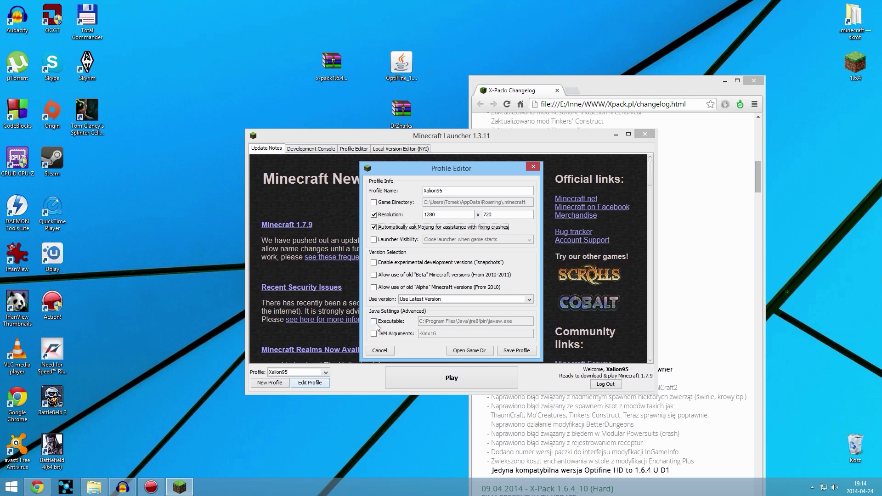
Enable the profile's JVM arguments with -Xmx2G -Xms1G, choose version release X-Pack, and save the profile.
click(393, 334)
key(ctrl+v)
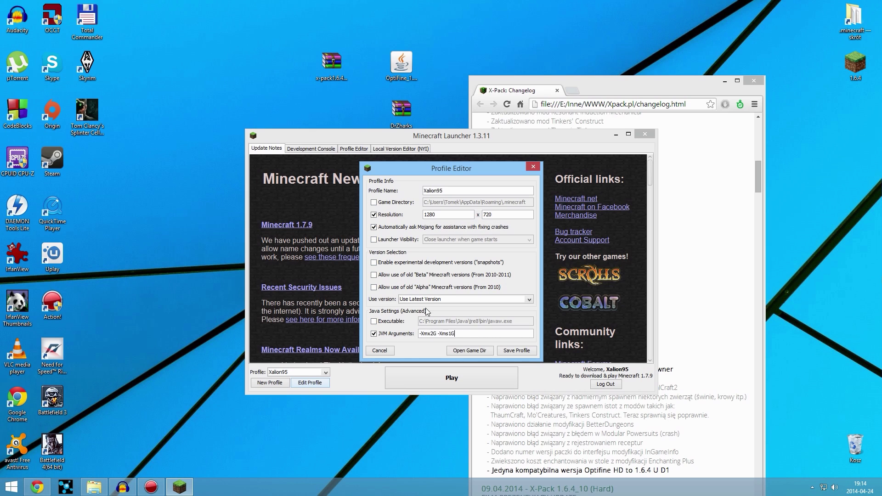
click(428, 300)
click(425, 362)
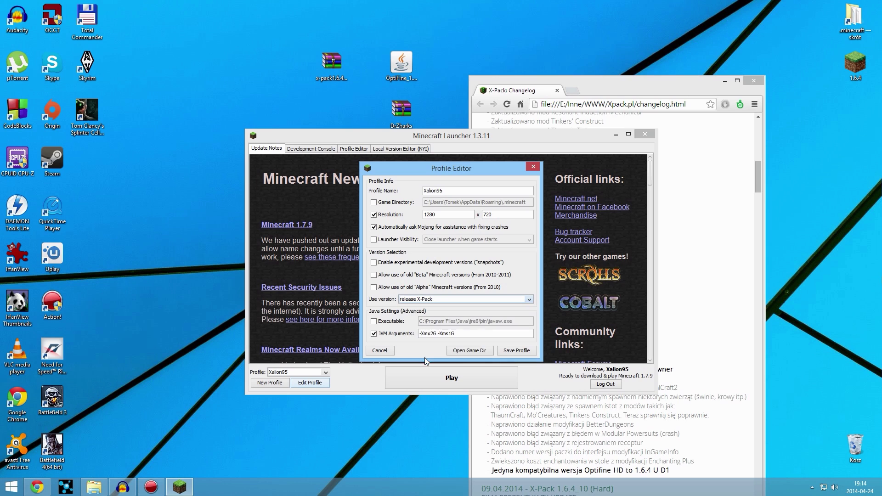
click(516, 351)
Check the launcher's profile list, keep the current profile, and launch the game.
click(325, 372)
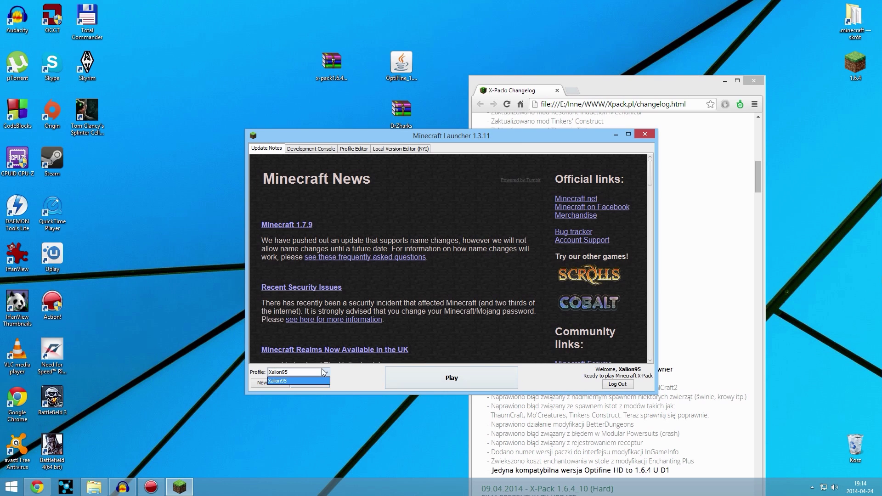
click(323, 372)
click(457, 382)
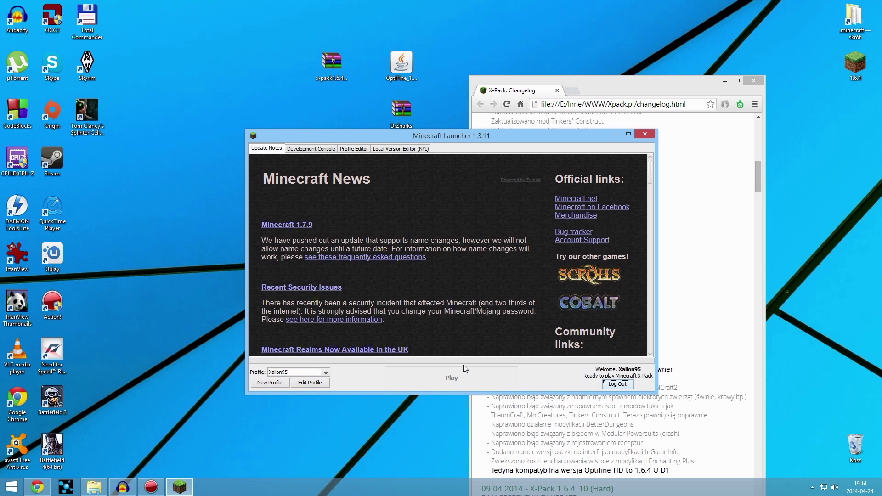
Snap the changelog window to the right half of the desktop and narrow it to roughly a third of the width.
click(614, 90)
key(super+Right)
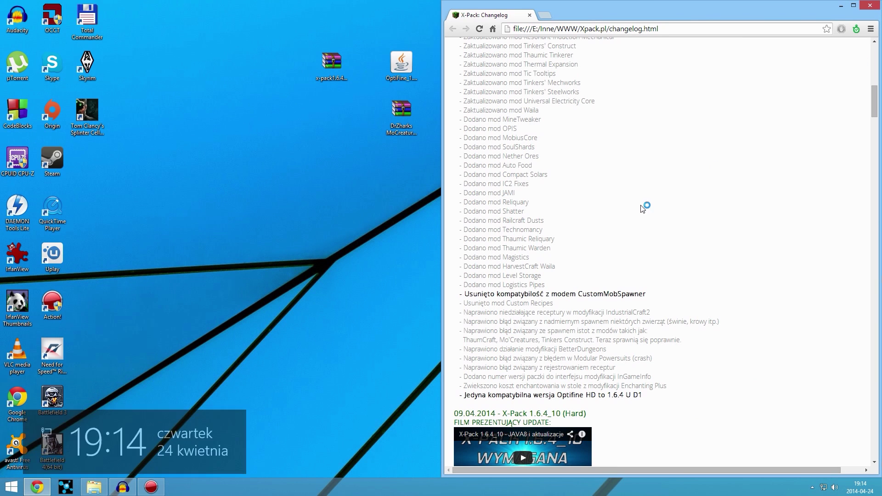
drag(441, 294, 569, 300)
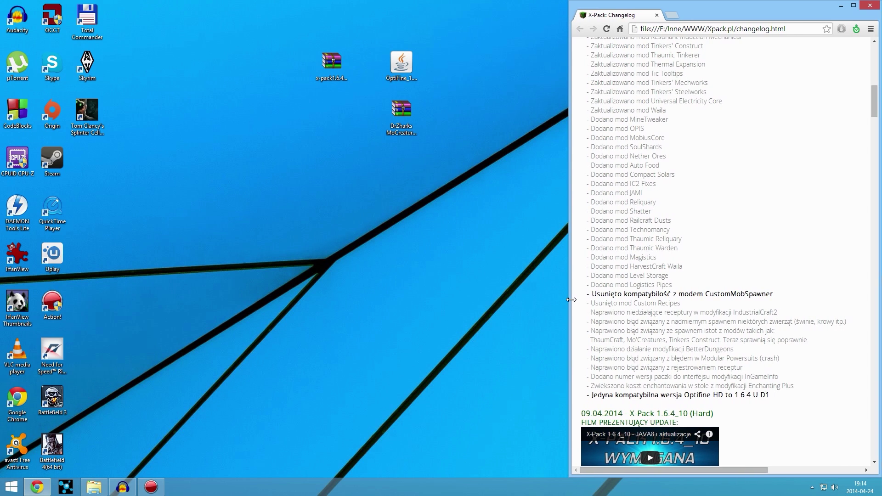
Review the changelog's added mods from Compact Solars to HarvestCraft Waila while the game loads.
double_click(640, 174)
click(643, 175)
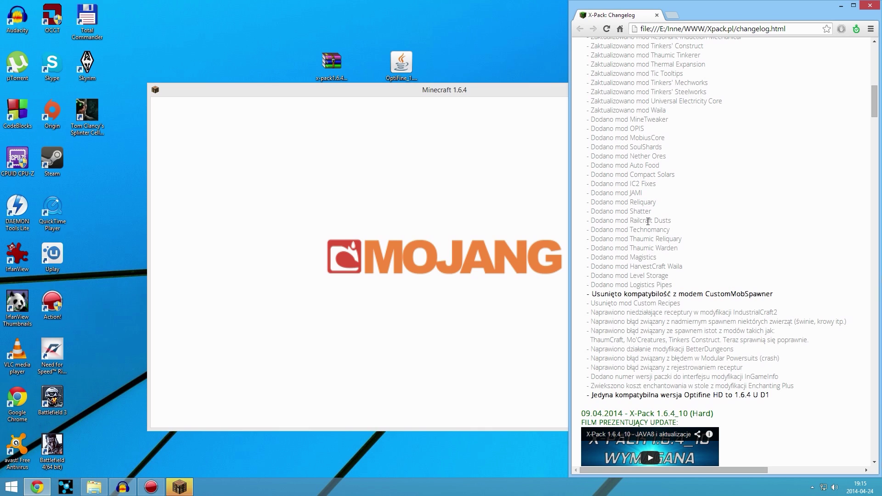
drag(633, 239, 641, 260)
click(668, 238)
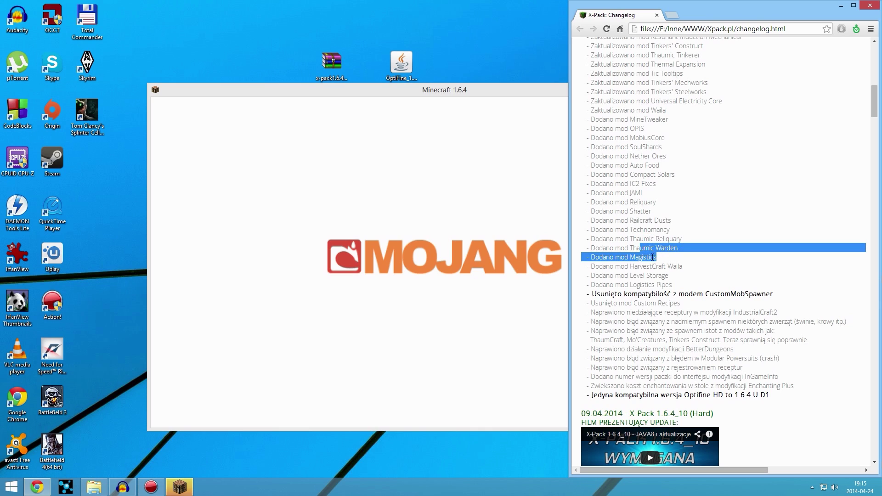
click(645, 266)
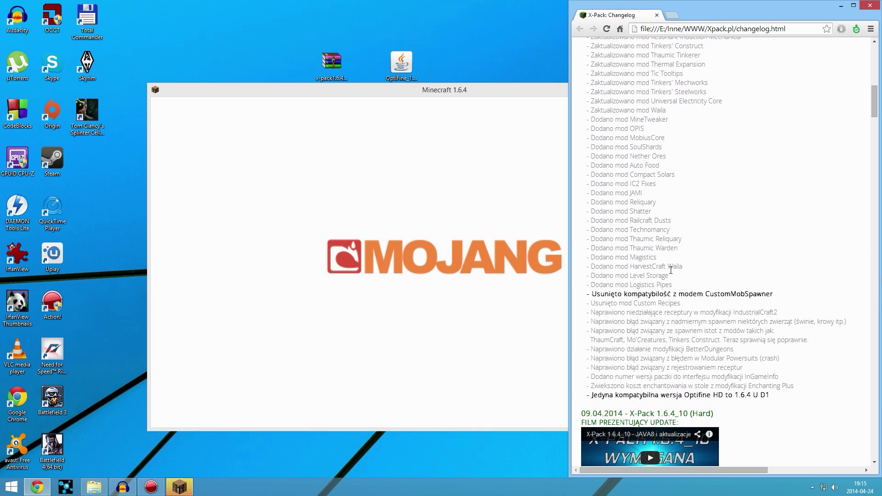
double_click(652, 268)
click(652, 273)
Review the changelog's removed CustomMobSpawner compatibility and Custom Recipes mod, along with the fixes for recipes, mob spawning, Modular Powersuits and recipe registration.
drag(625, 296, 704, 295)
click(703, 296)
drag(634, 304, 653, 304)
click(653, 305)
drag(620, 313, 673, 305)
click(651, 312)
mouse_move(610, 322)
mouse_down()
mouse_move(602, 321)
mouse_move(616, 321)
mouse_up()
click(616, 321)
double_click(767, 358)
click(772, 359)
drag(672, 367, 706, 367)
click(707, 368)
drag(632, 304, 687, 309)
click(683, 308)
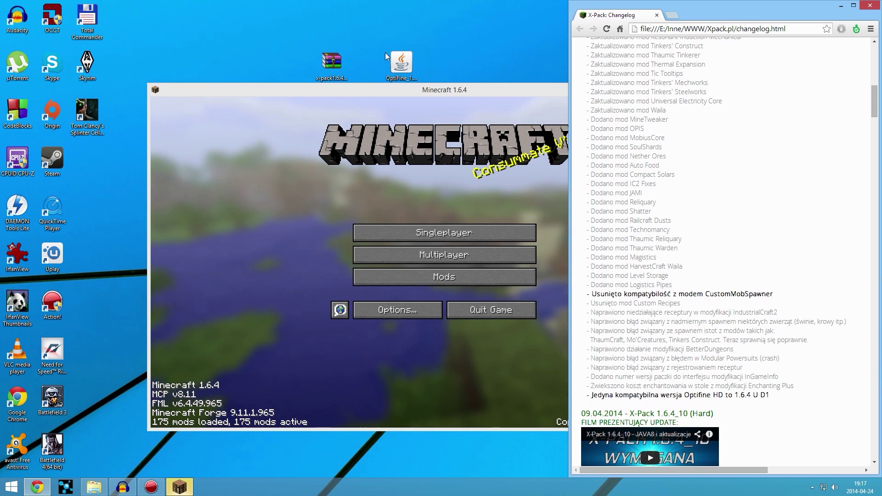
Close the changelog window to uncover the whole game window.
click(456, 91)
click(764, 275)
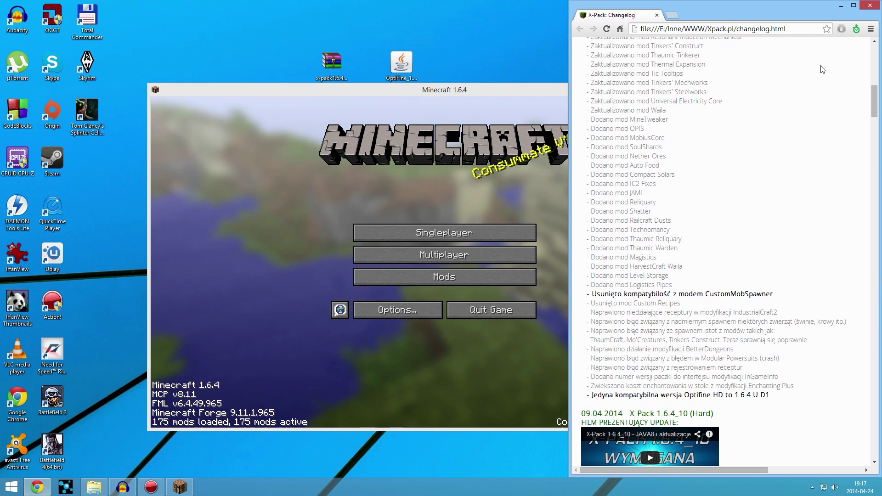
click(868, 5)
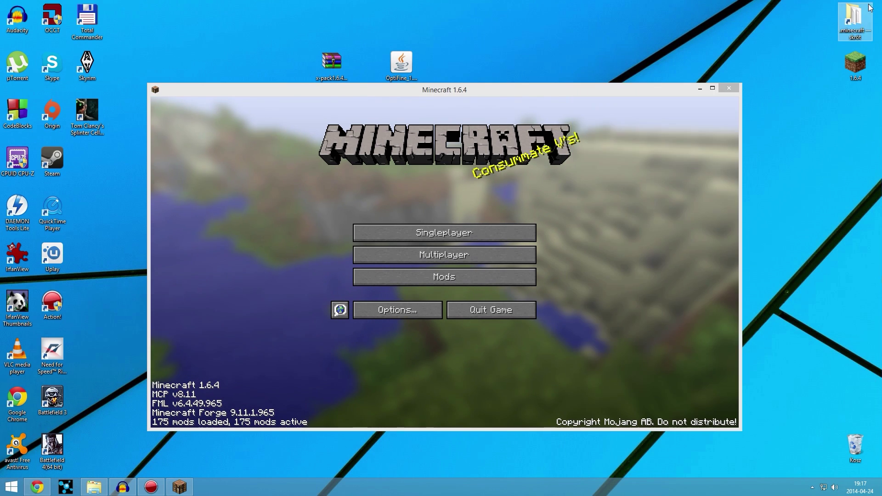
Load the singleplayer world saved as Farmy + 5x, continuing past the missing MoCreatures ID mismatches.
click(489, 230)
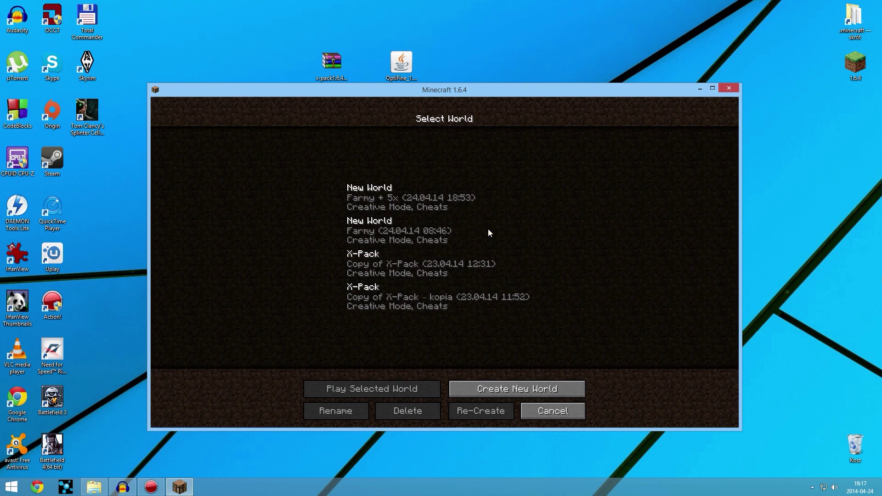
drag(429, 92, 426, 73)
click(404, 122)
double_click(382, 188)
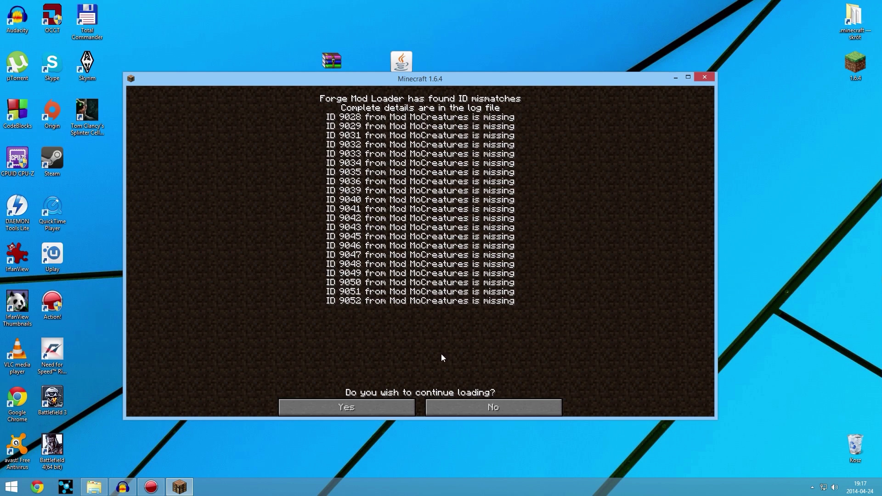
click(353, 405)
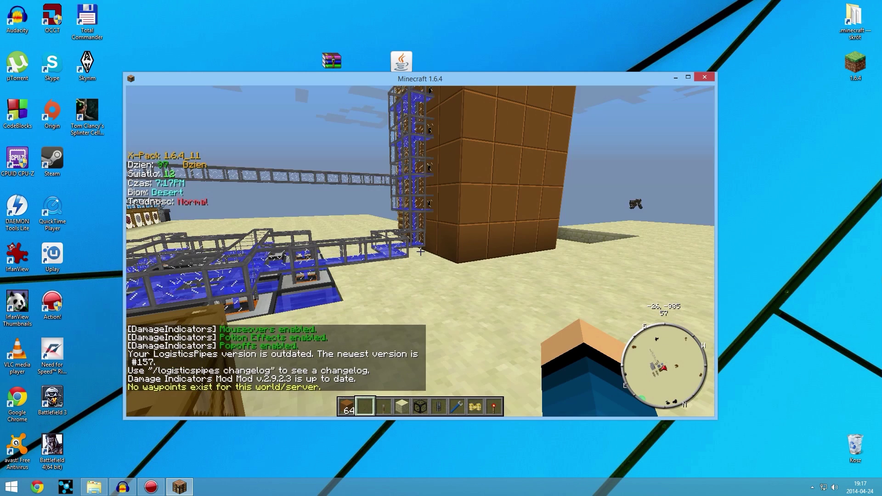
Open the in-game video settings, set Render Distance to Short, and return to the world.
mouse_move(420, 252)
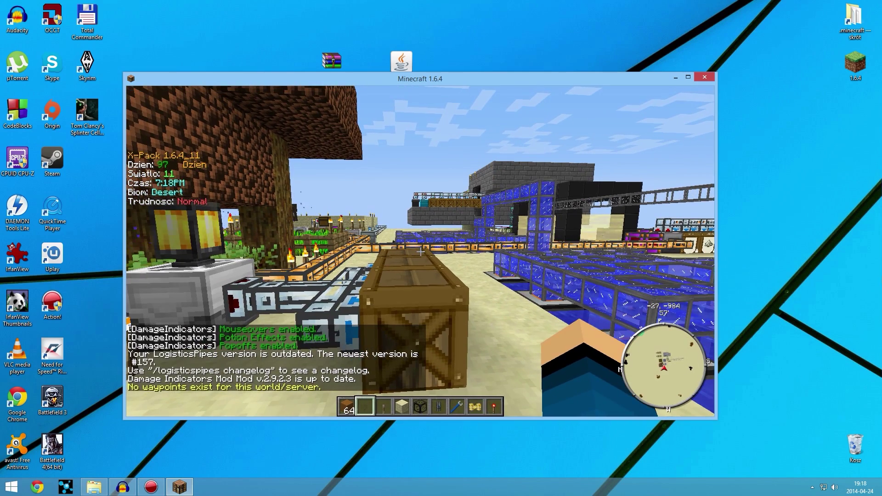
key(Escape)
click(414, 252)
click(395, 234)
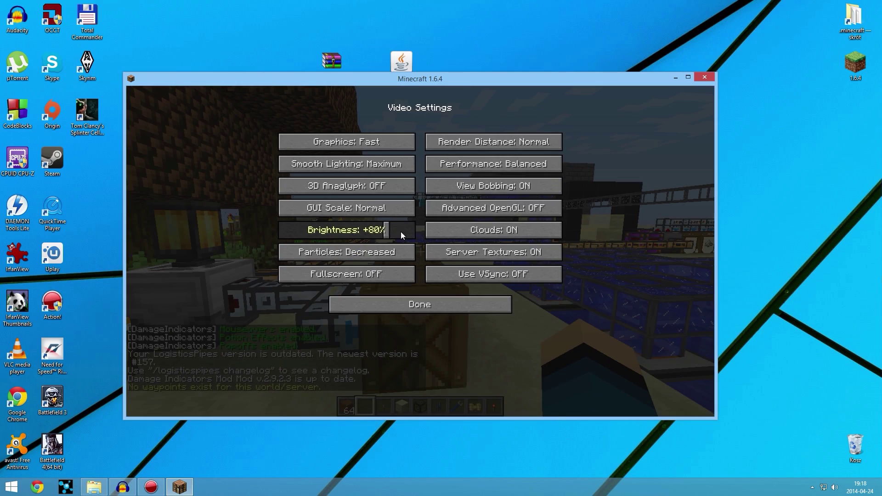
click(495, 145)
click(496, 144)
click(495, 145)
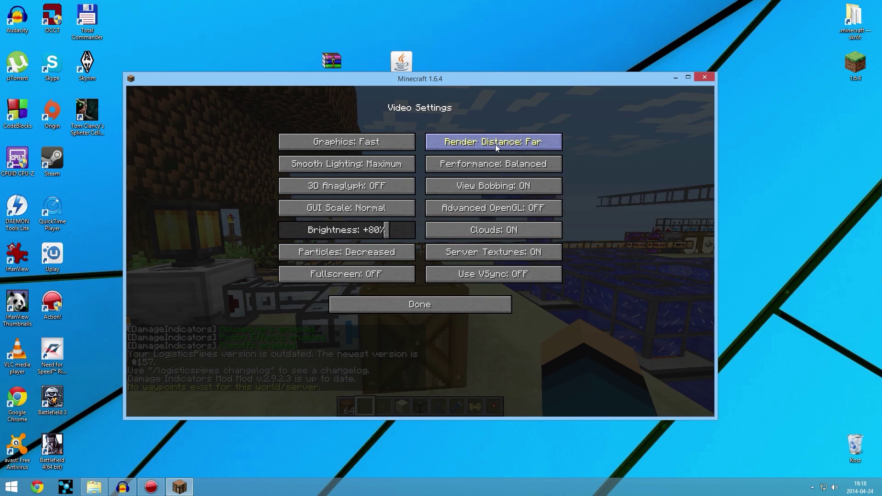
click(495, 144)
click(495, 144)
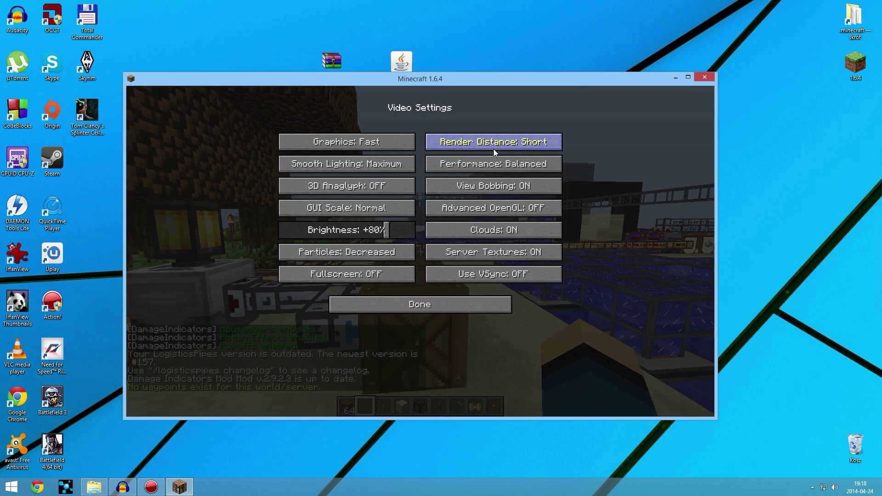
key(Escape)
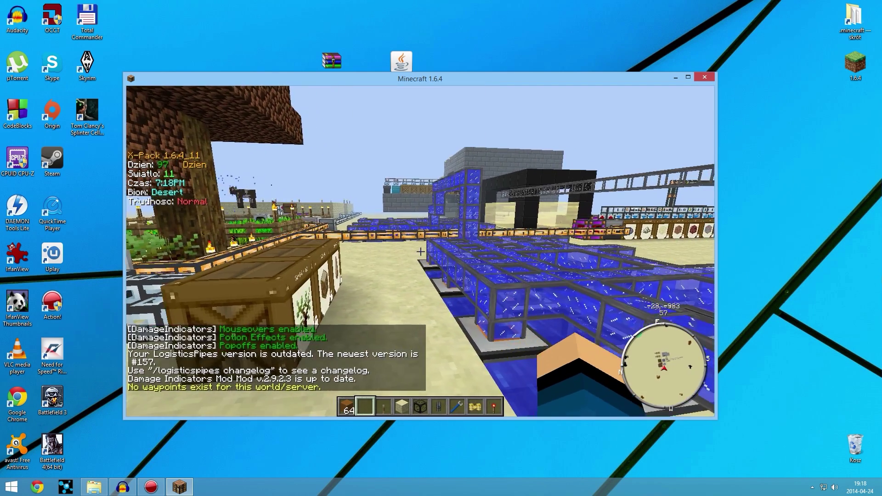
Fly over the blue pipe array and the black-framed structure to view the long line of Mekanism machines in the desert.
key(w)
key(space)
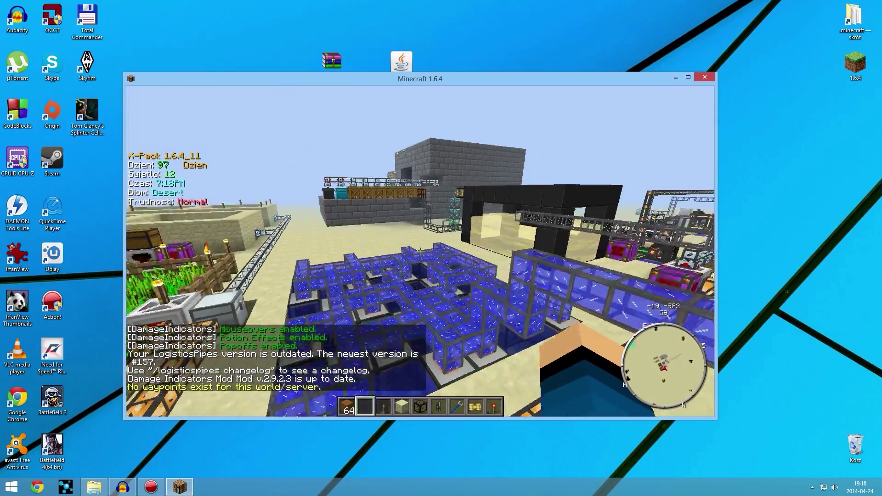
key(w)
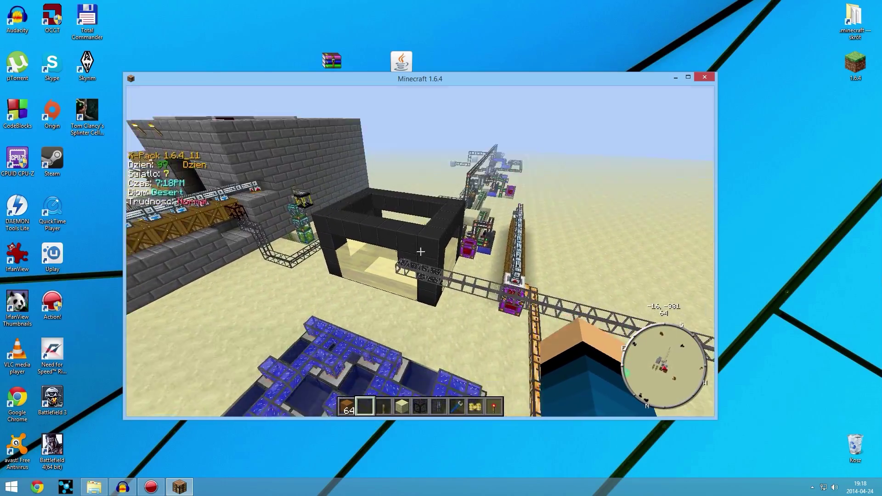
key(space)
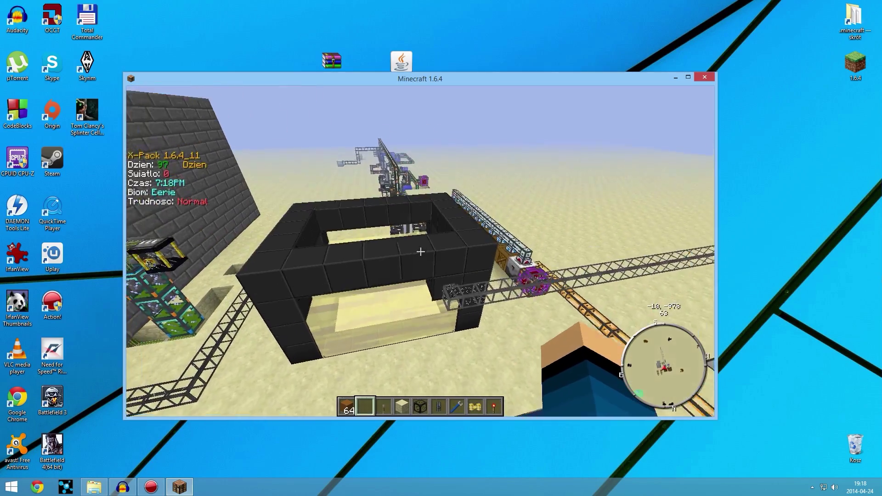
key(w)
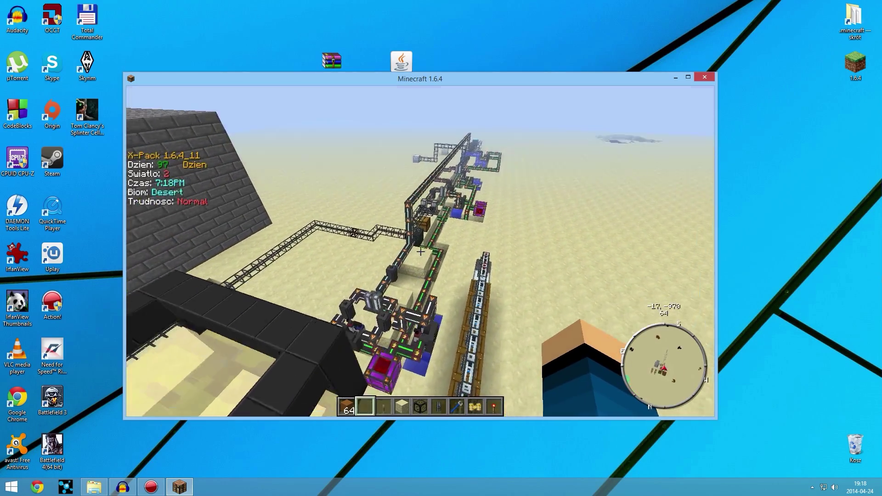
key(w)
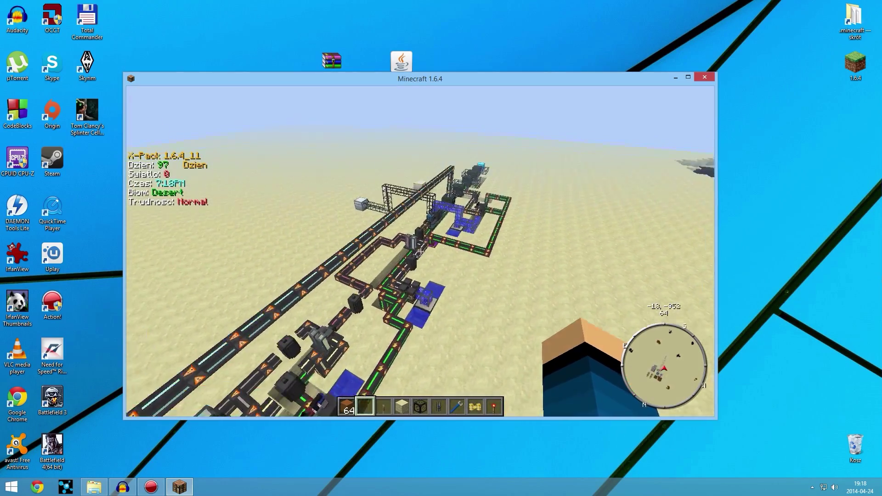
key(w)
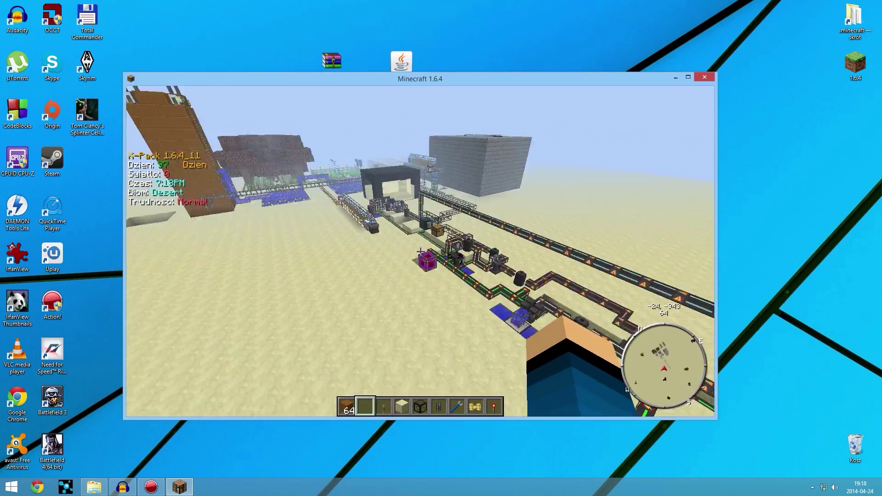
key(w)
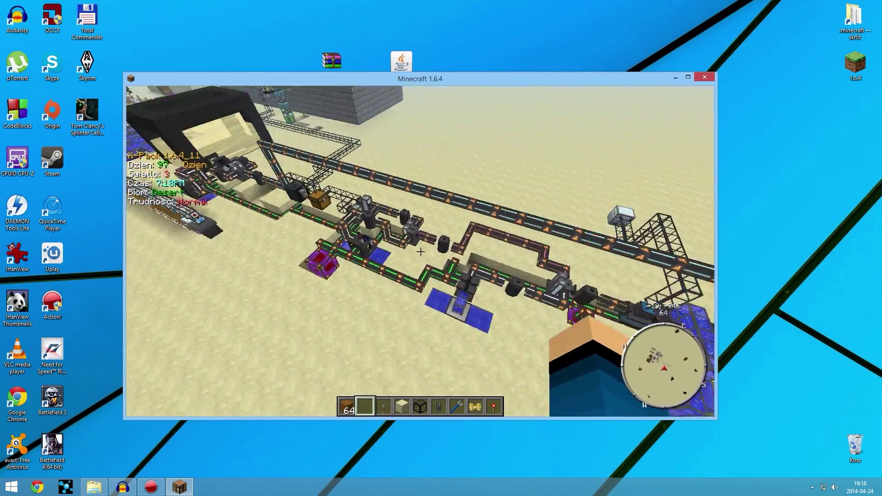
Circle the base from the air to view the brown tower, tree farm, crop field and open top of the black-framed structure.
key(w)
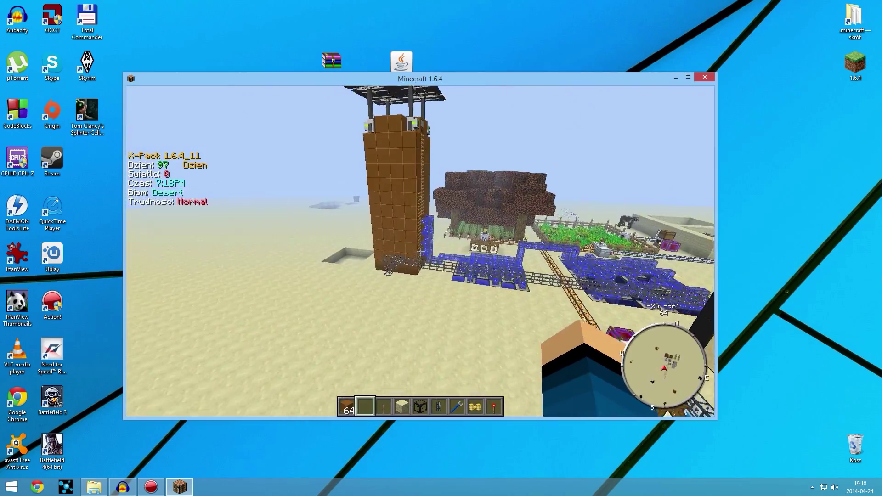
key(w)
key(w)
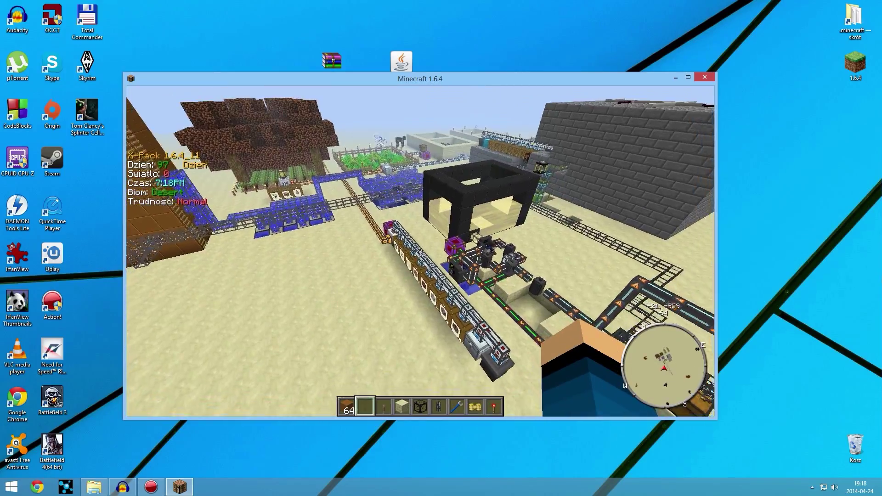
key(w)
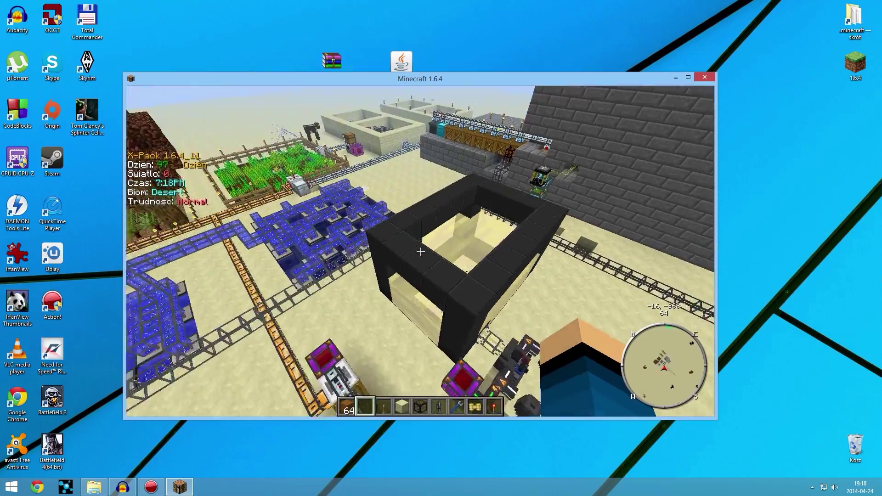
key(w)
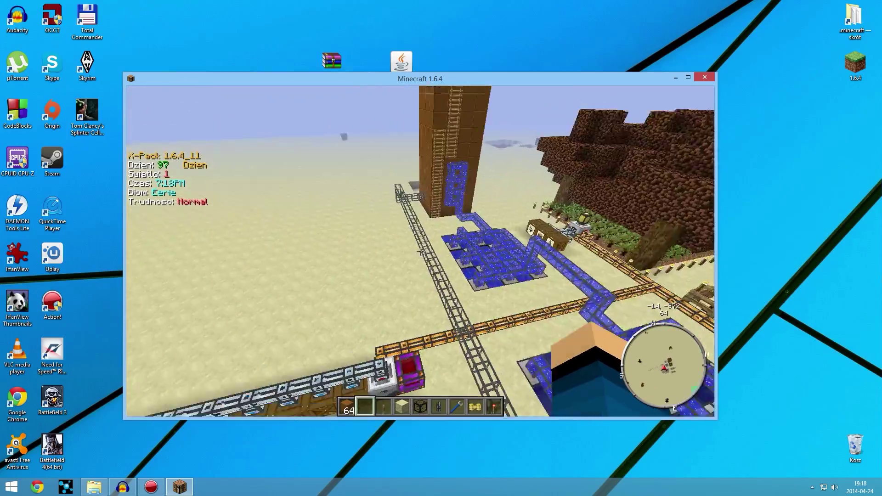
key(w)
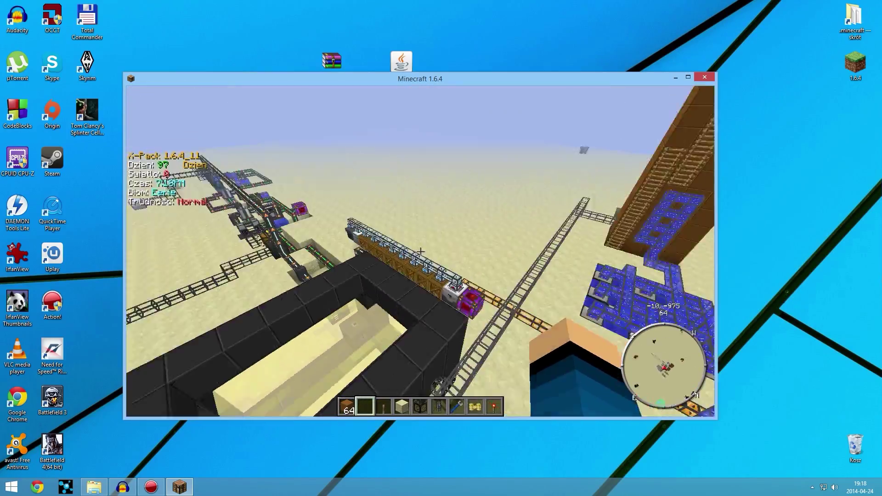
key(w)
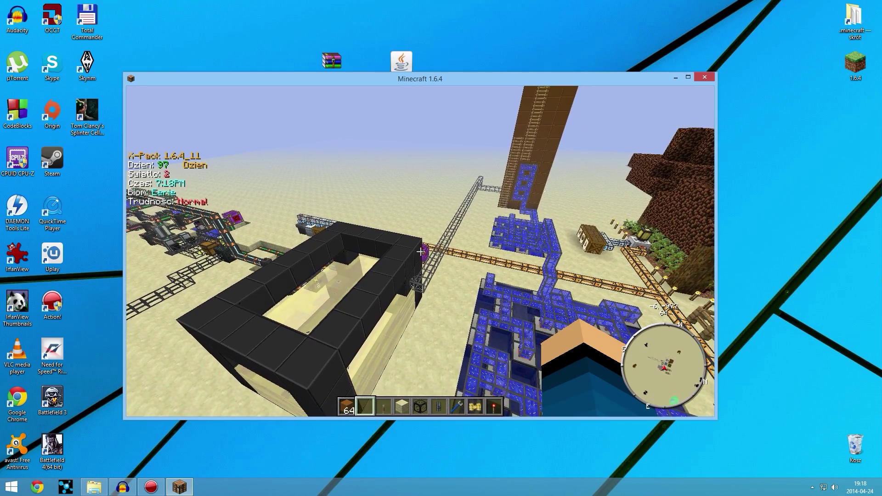
Return to the Mekanism machine line, descend beside it, and inspect the Chemical Oxidizers near the chest.
key(w)
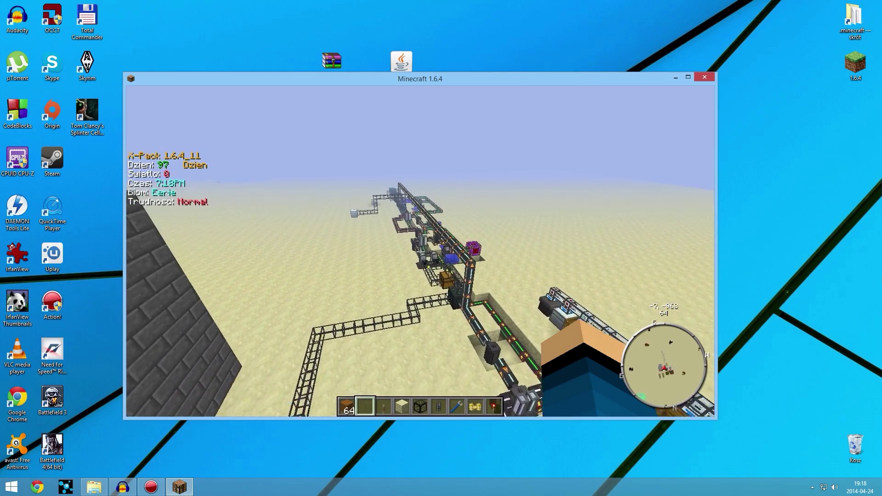
key(w)
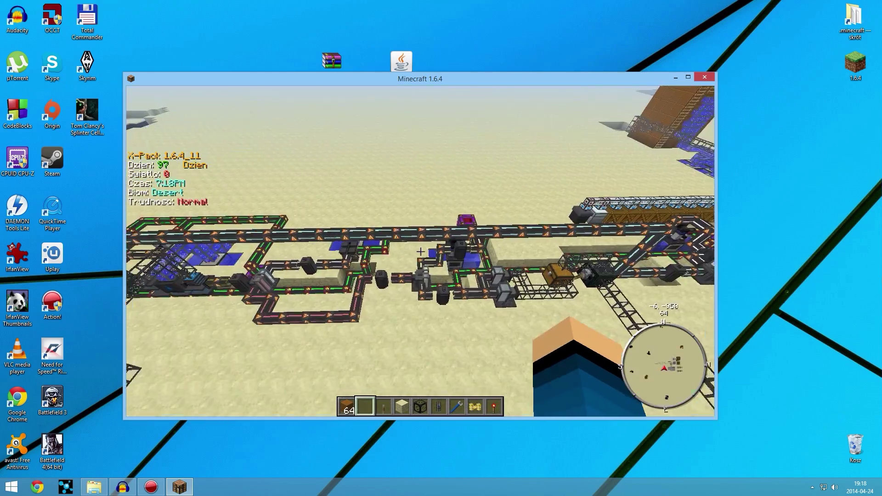
key(w)
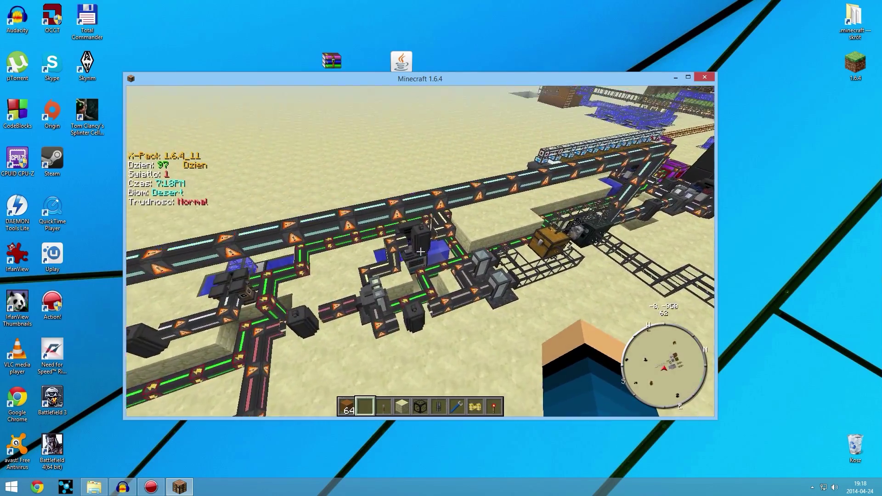
key(shift)
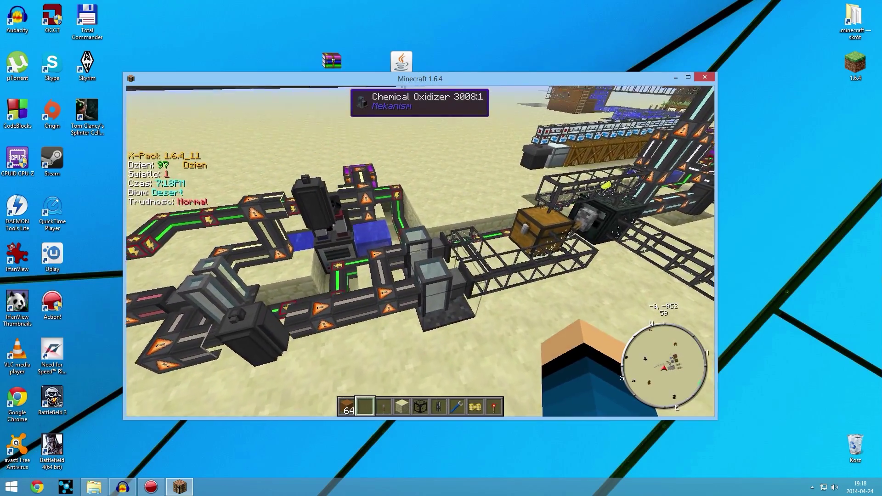
right_click(420, 251)
key(Escape)
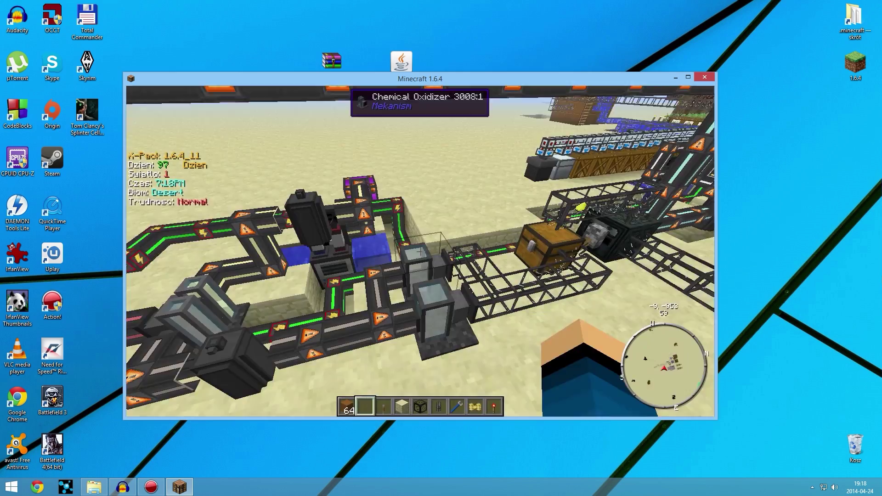
right_click(419, 250)
key(Escape)
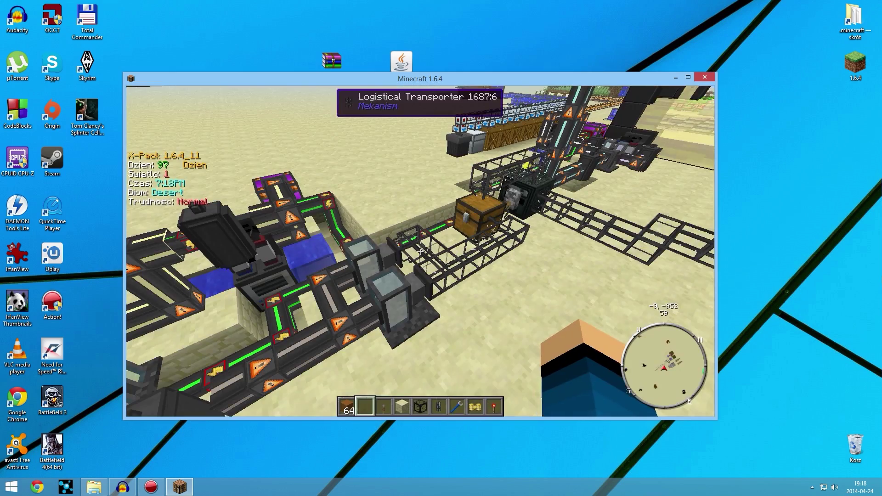
Inspect the Chemical Infuser's gas tanks, close its interface, and fly back toward the black-framed structure.
key(w)
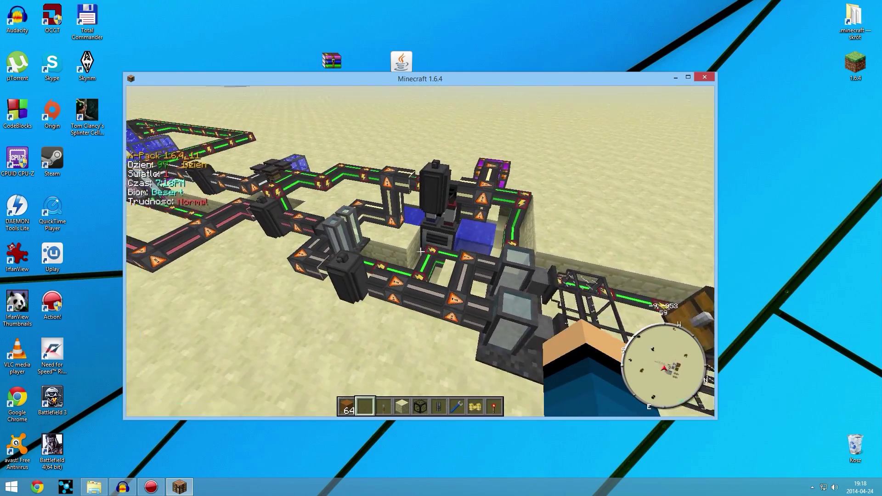
right_click(420, 251)
key(Escape)
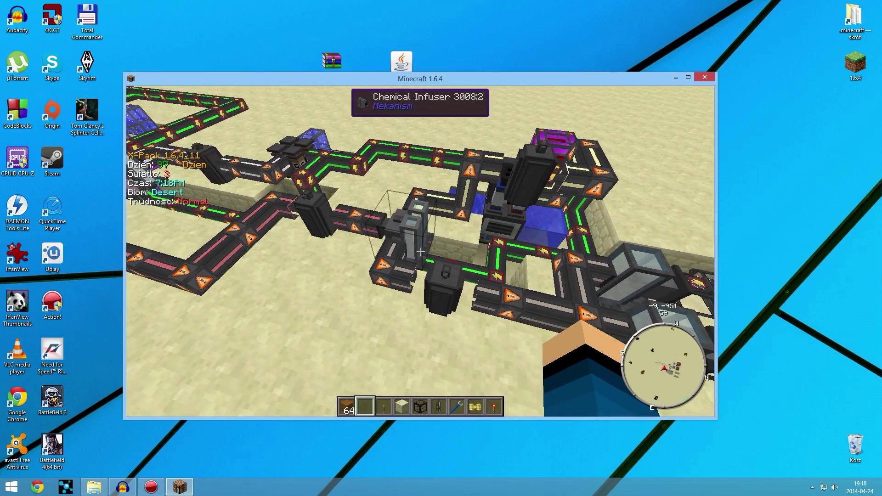
right_click(421, 252)
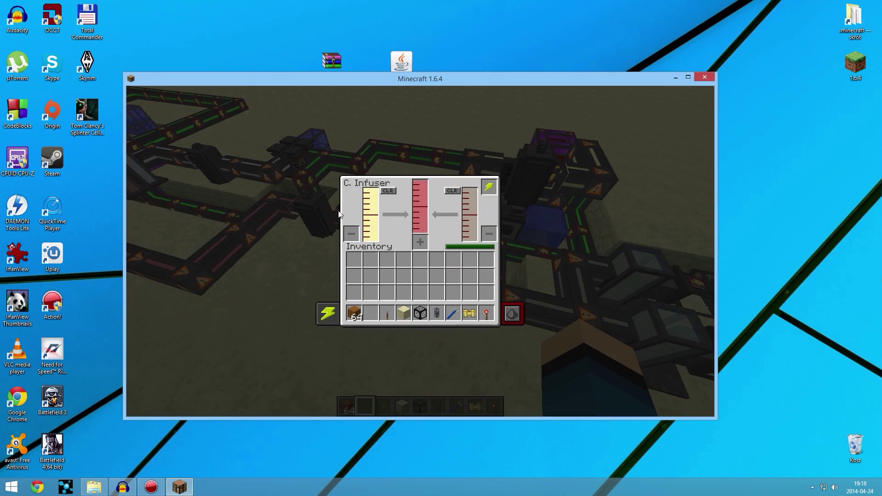
key(Escape)
key(w)
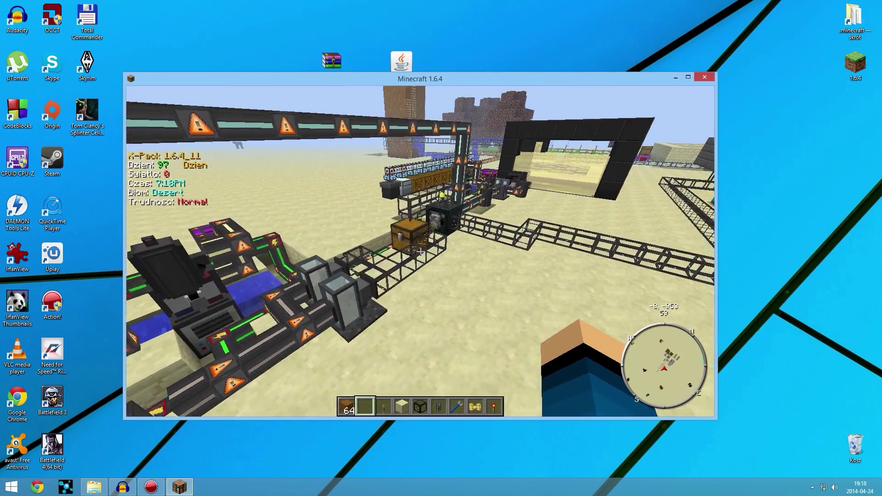
key(w)
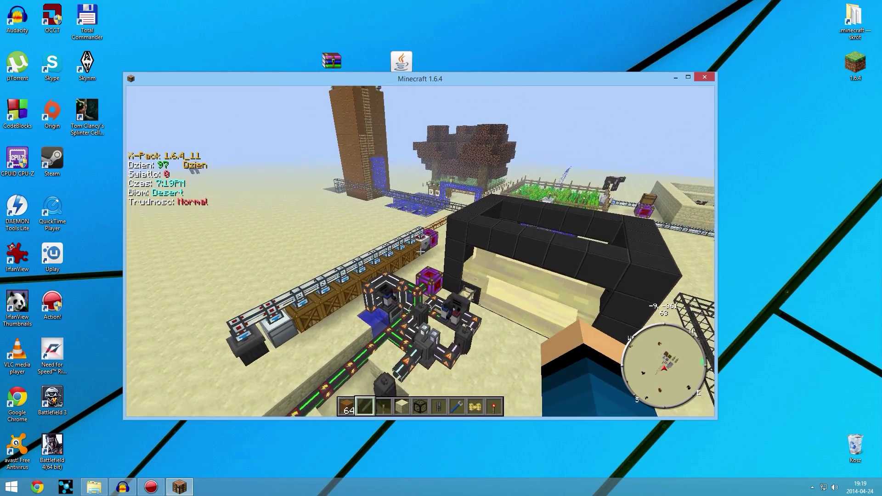